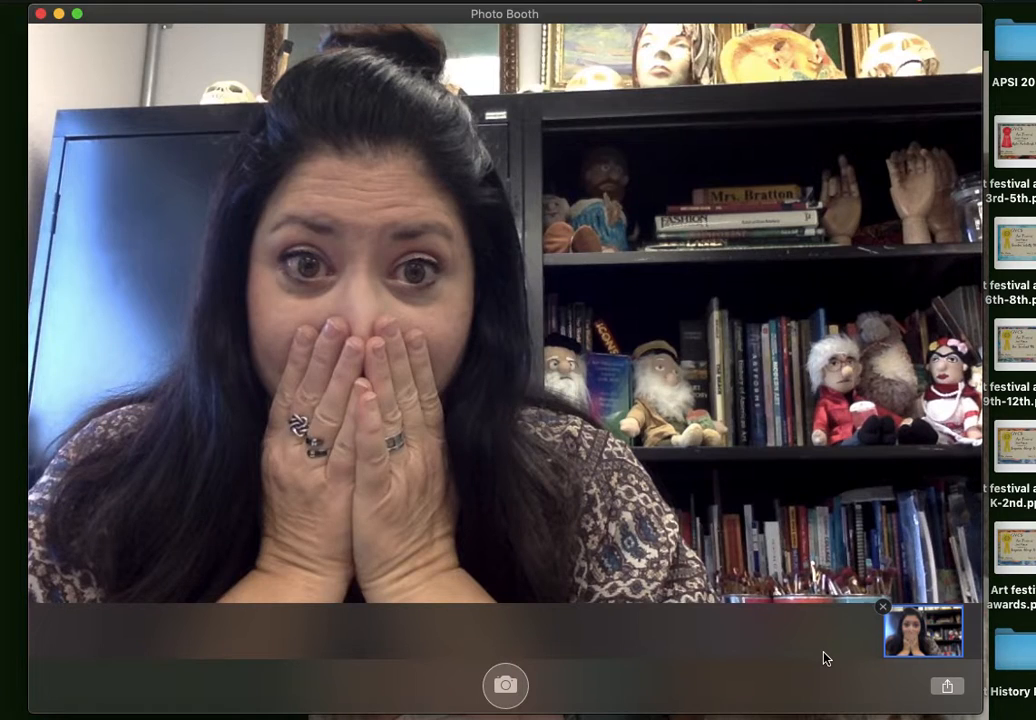
Step: Copy the captured photo from Photo Booth to the desktop, keeping both same-named files, and close Photo Booth
{"action": "left_click_drag", "start_coordinate": [918, 641], "coordinate": [1020, 714]}
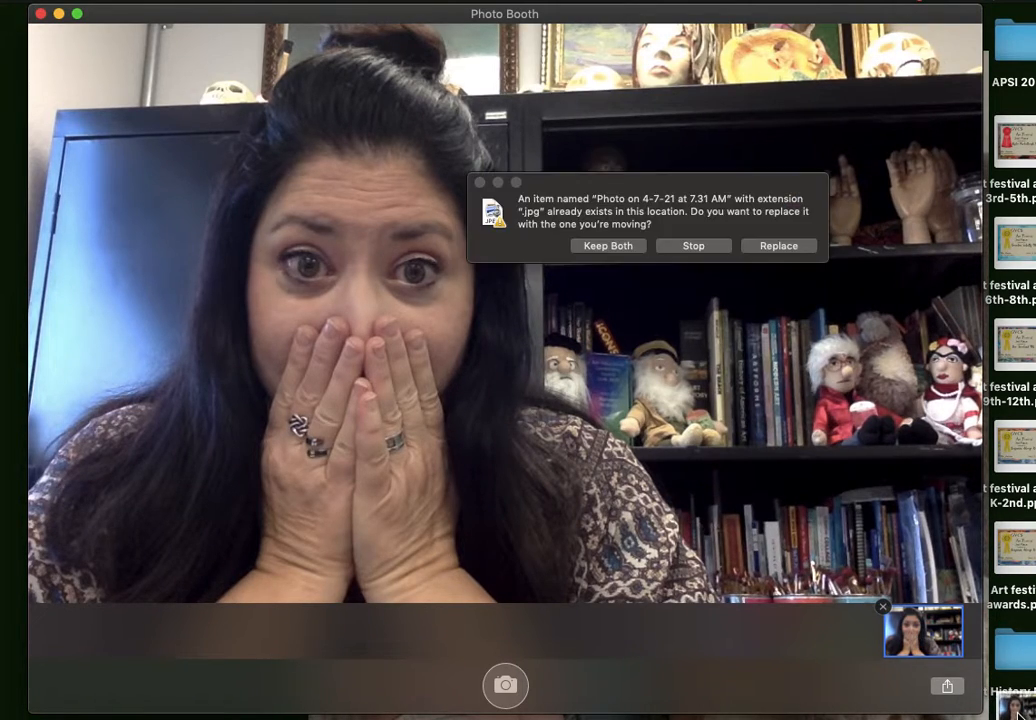
{"action": "left_click", "coordinate": [608, 245]}
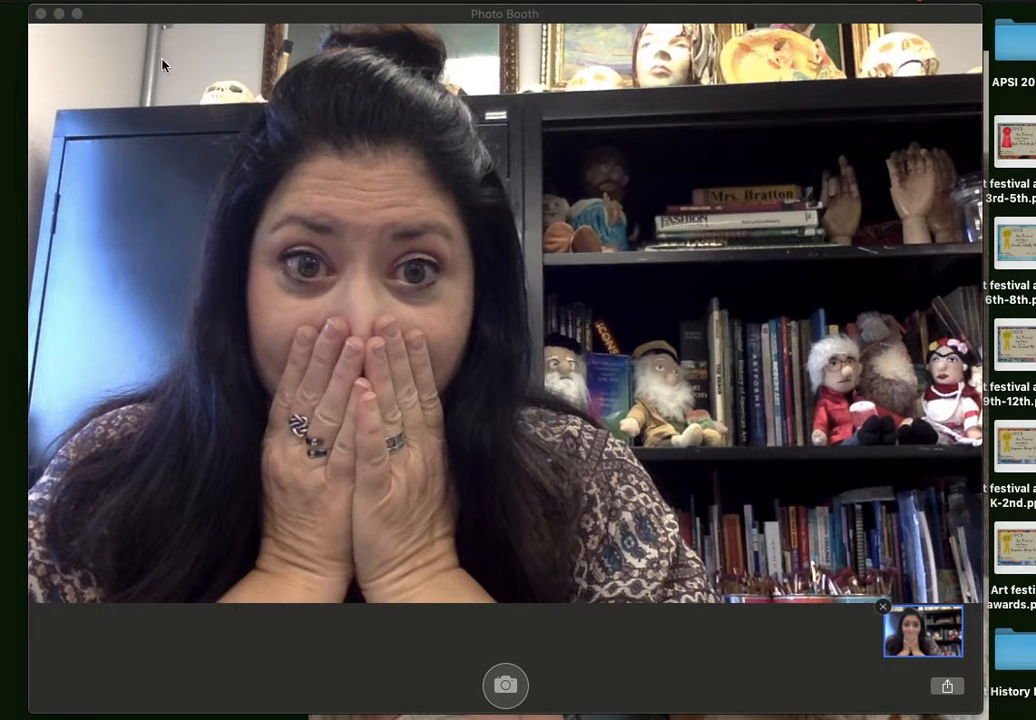
{"action": "left_click", "coordinate": [40, 13]}
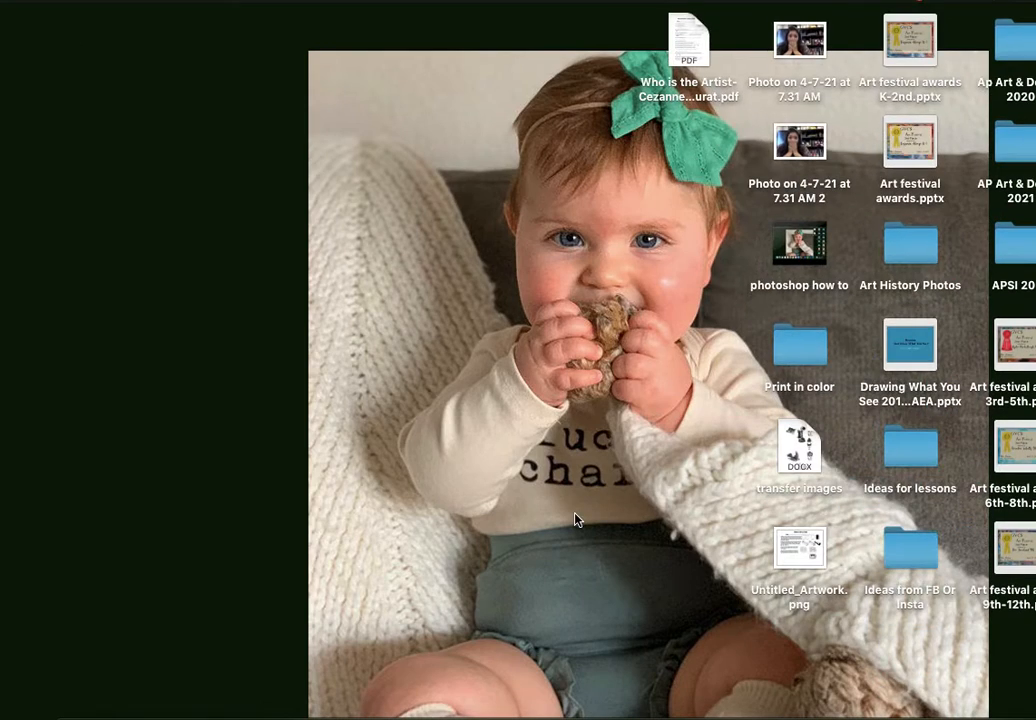
Step: Switch to the Chrome browser and open the remove.bg home page
{"action": "left_click", "coordinate": [897, 712]}
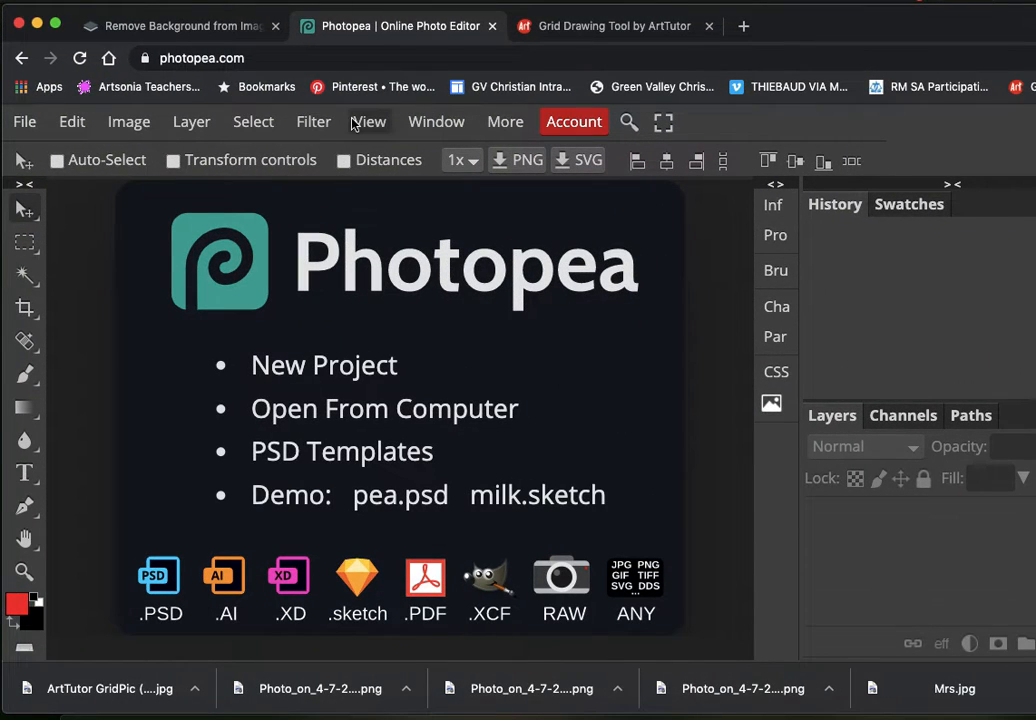
{"action": "left_click", "coordinate": [155, 27]}
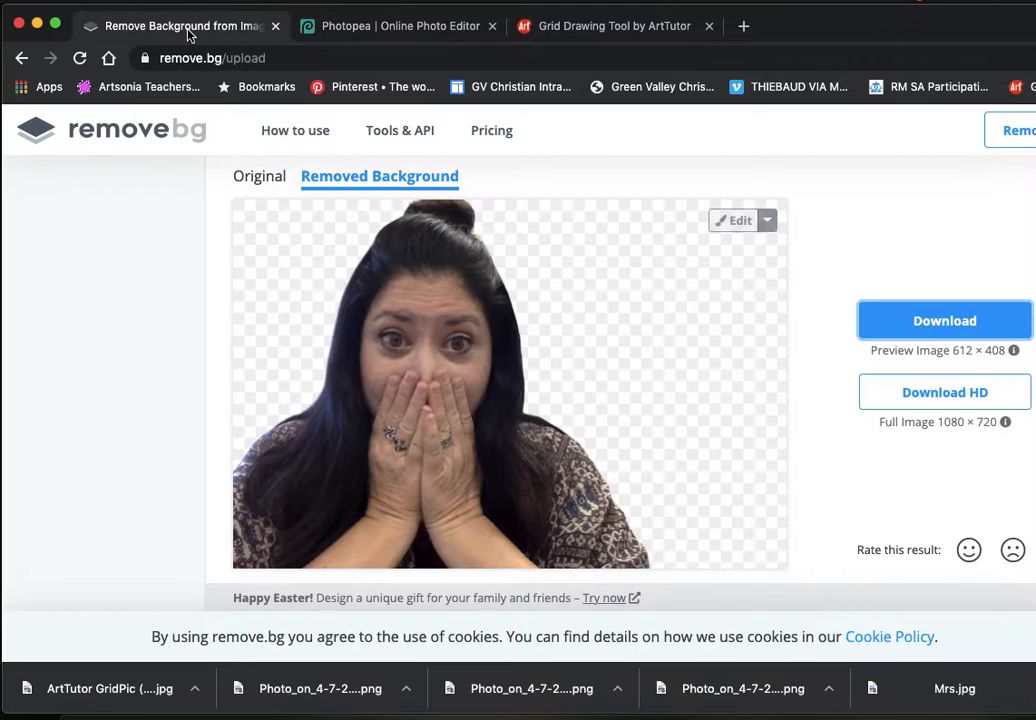
{"action": "left_click", "coordinate": [178, 132]}
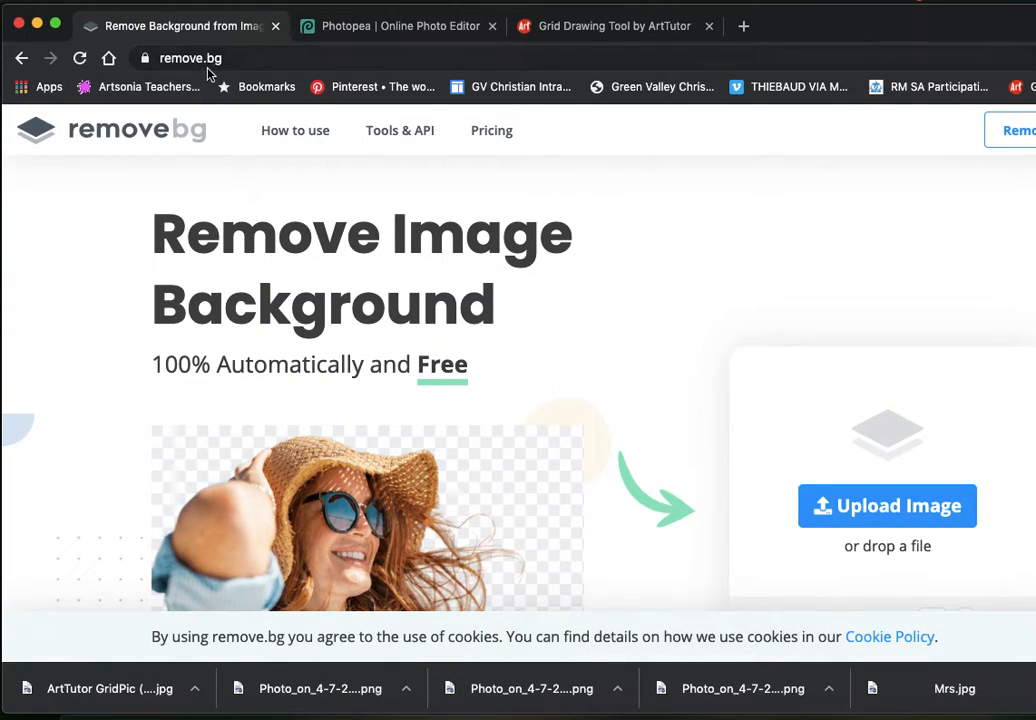
Step: Upload the desktop image "Photo on 4-7-21 at 7.31 AM" for background removal and download the preview-size result
{"action": "scroll", "coordinate": [647, 407], "scroll_direction": "down", "scroll_amount": 1}
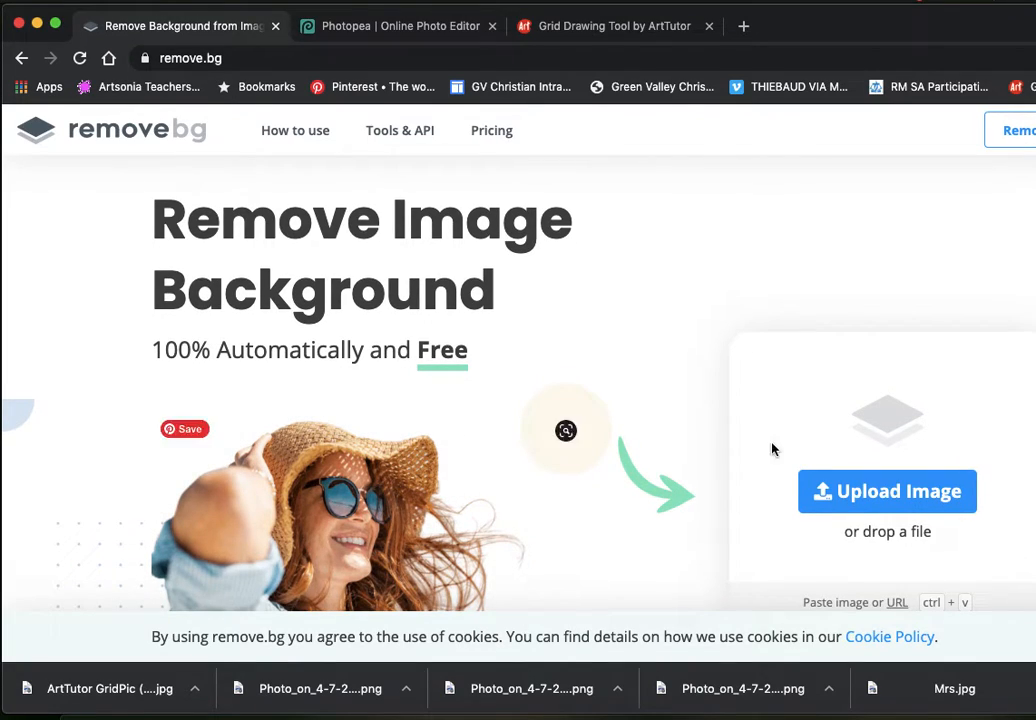
{"action": "left_click", "coordinate": [832, 491]}
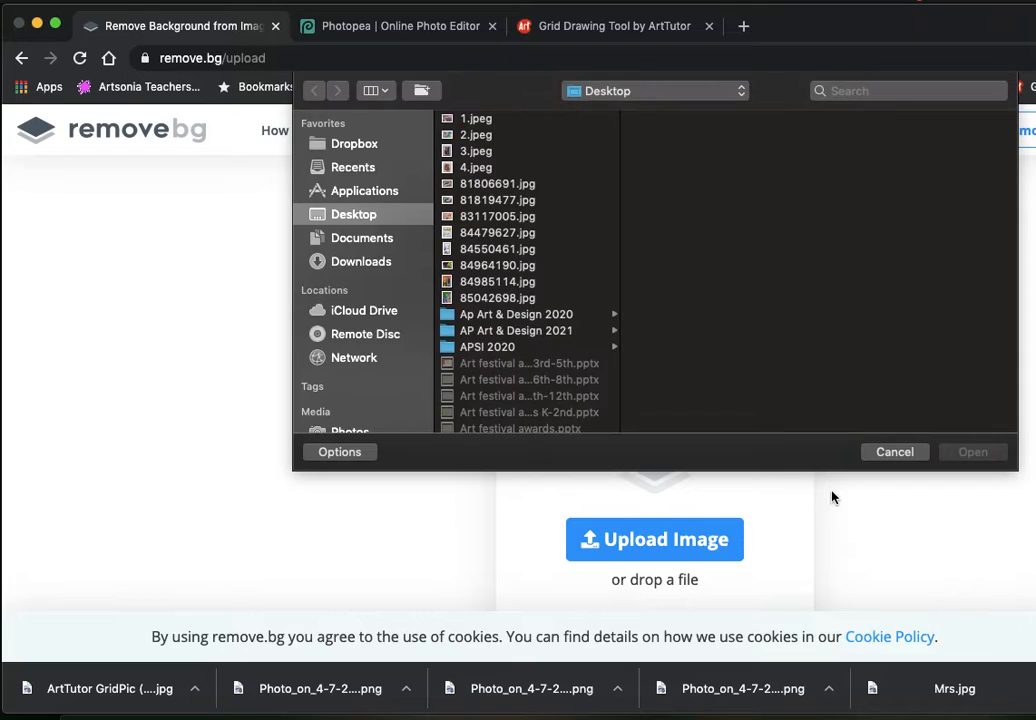
{"action": "scroll", "coordinate": [578, 421], "scroll_direction": "down", "scroll_amount": 5}
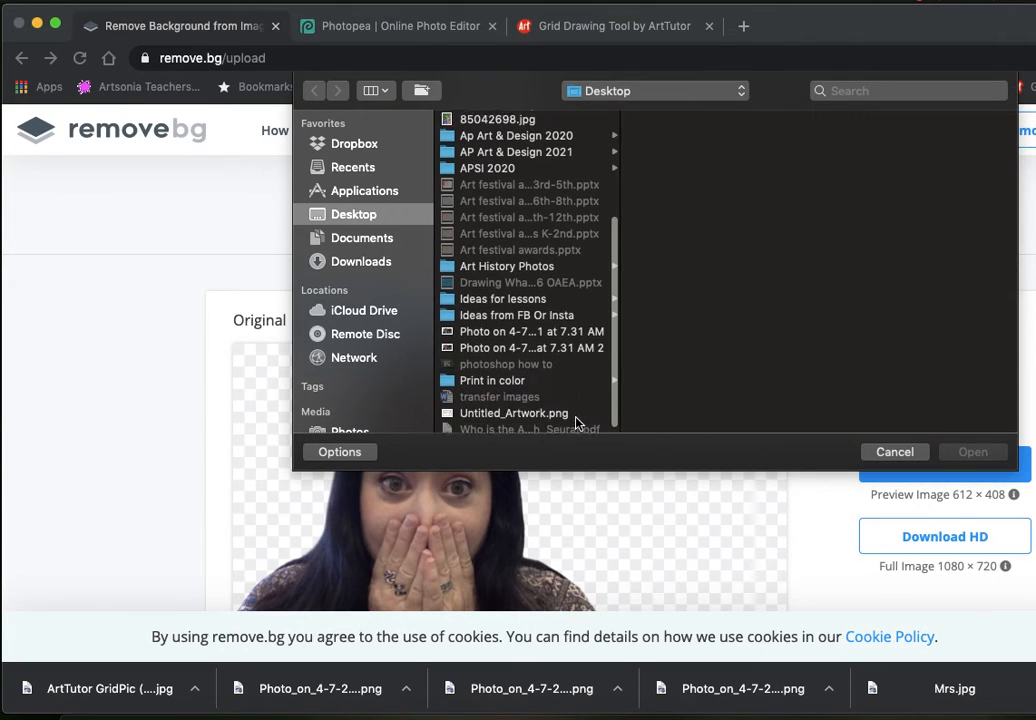
{"action": "left_click", "coordinate": [524, 331]}
{"action": "left_click", "coordinate": [973, 452]}
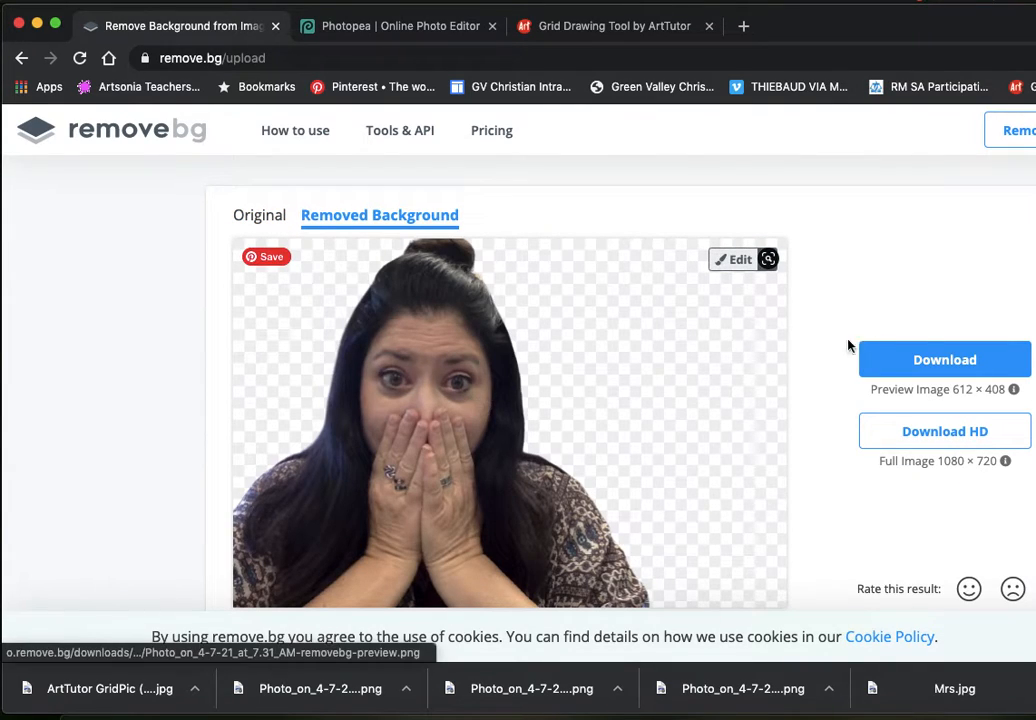
{"action": "left_click", "coordinate": [931, 361]}
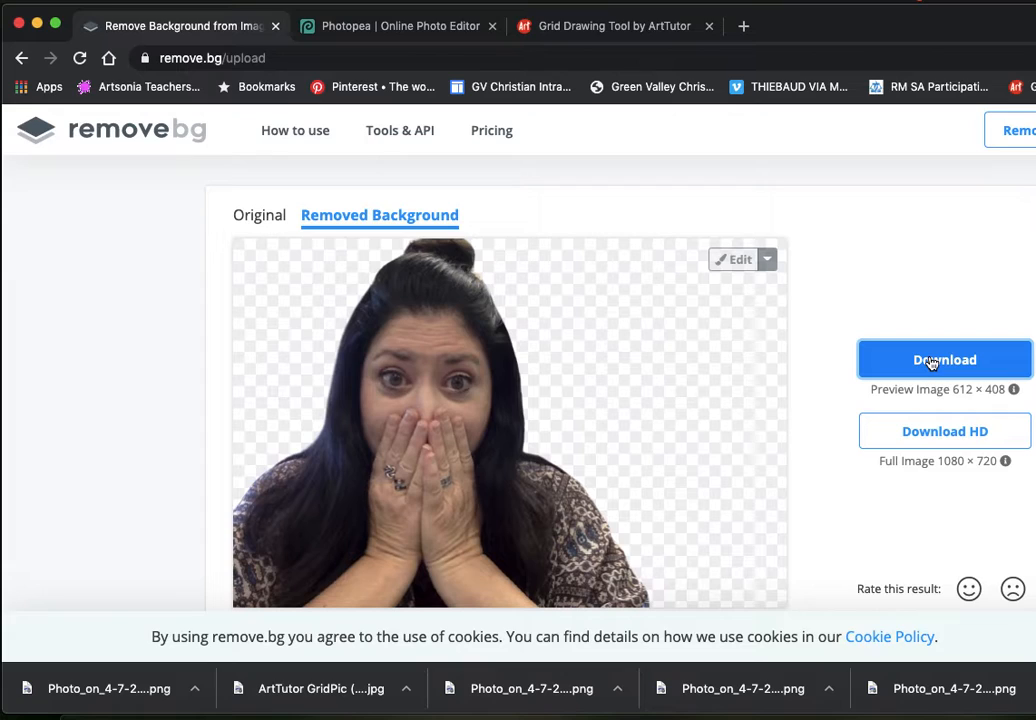
Step: Switch to Photopea, view the newly downloaded cut-out photo in a preview window and close the preview
{"action": "left_click", "coordinate": [345, 26]}
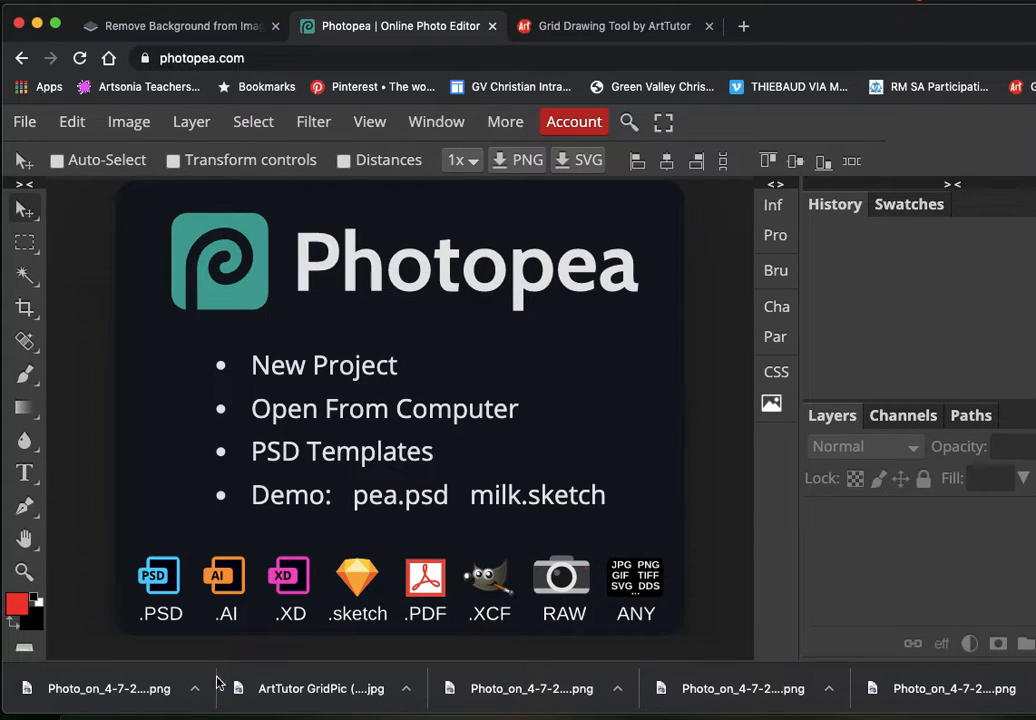
{"action": "left_click", "coordinate": [147, 692]}
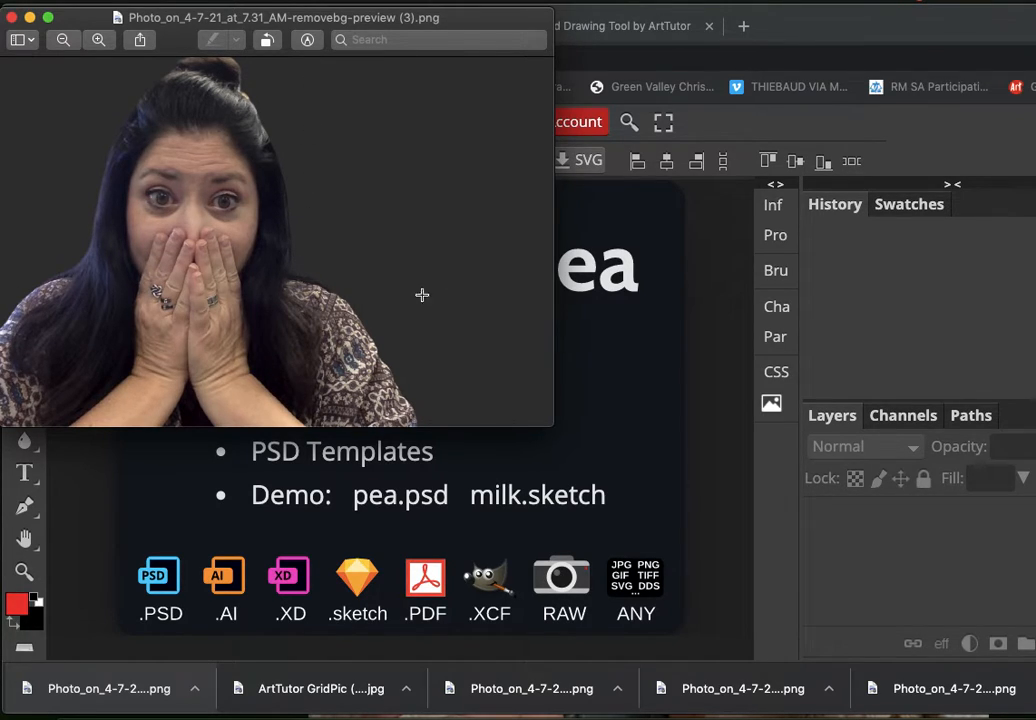
{"action": "left_click", "coordinate": [11, 17]}
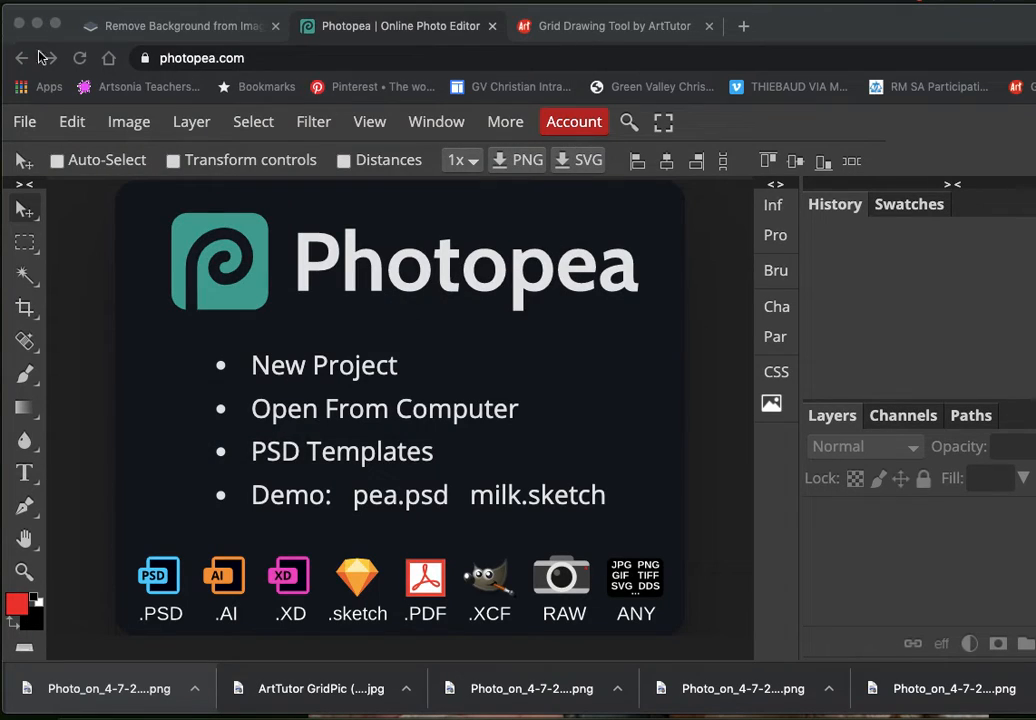
Step: Create a new project measuring 11 inches wide by 8.5 inches high
{"action": "left_click", "coordinate": [300, 366]}
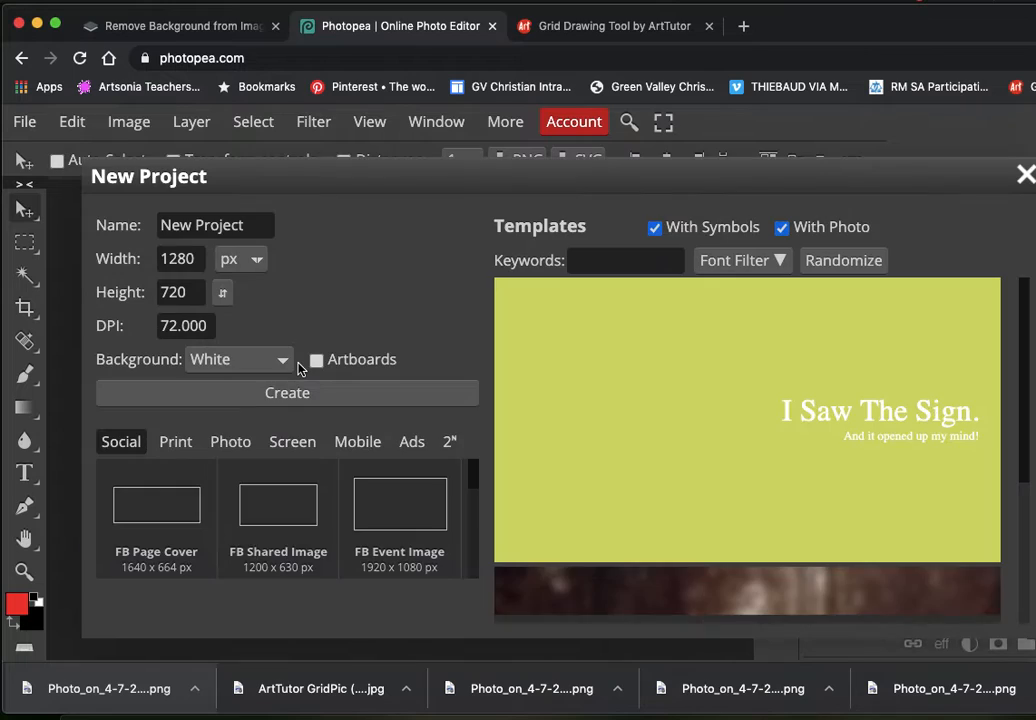
{"action": "left_click", "coordinate": [256, 261]}
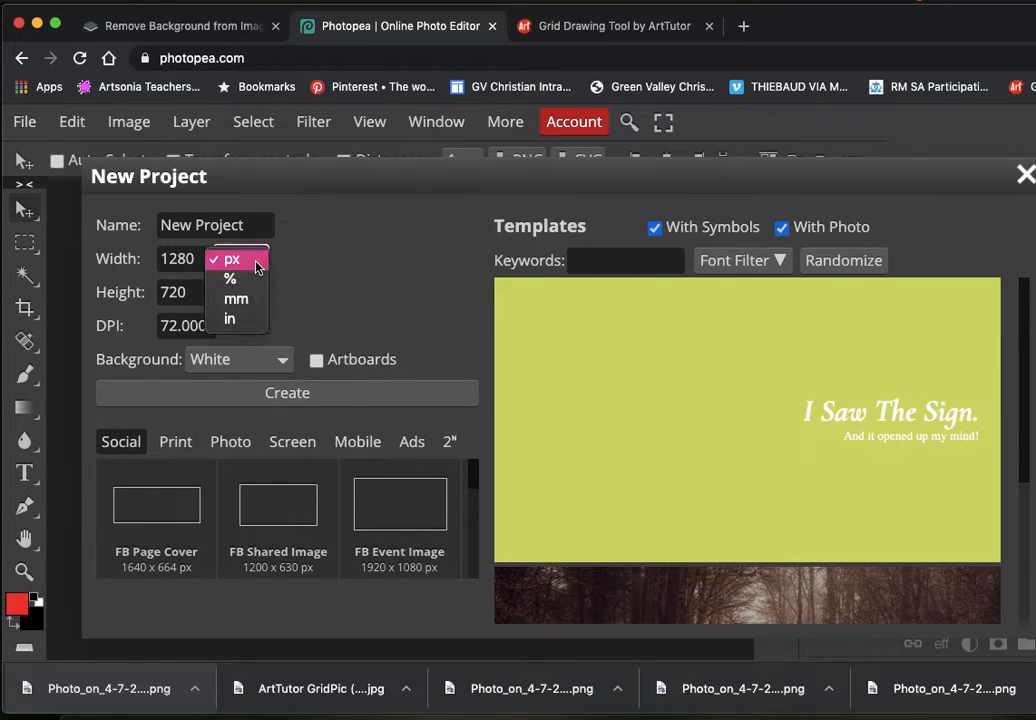
{"action": "left_click", "coordinate": [249, 322]}
{"action": "left_click_drag", "start_coordinate": [200, 259], "coordinate": [138, 257]}
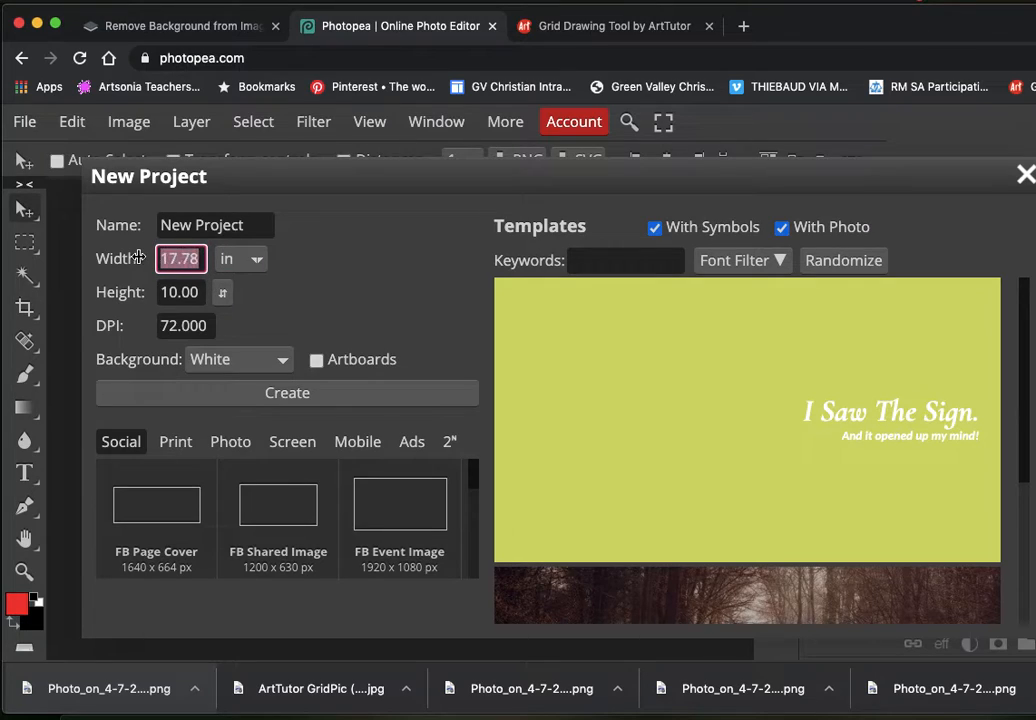
{"action": "type", "text": "11"}
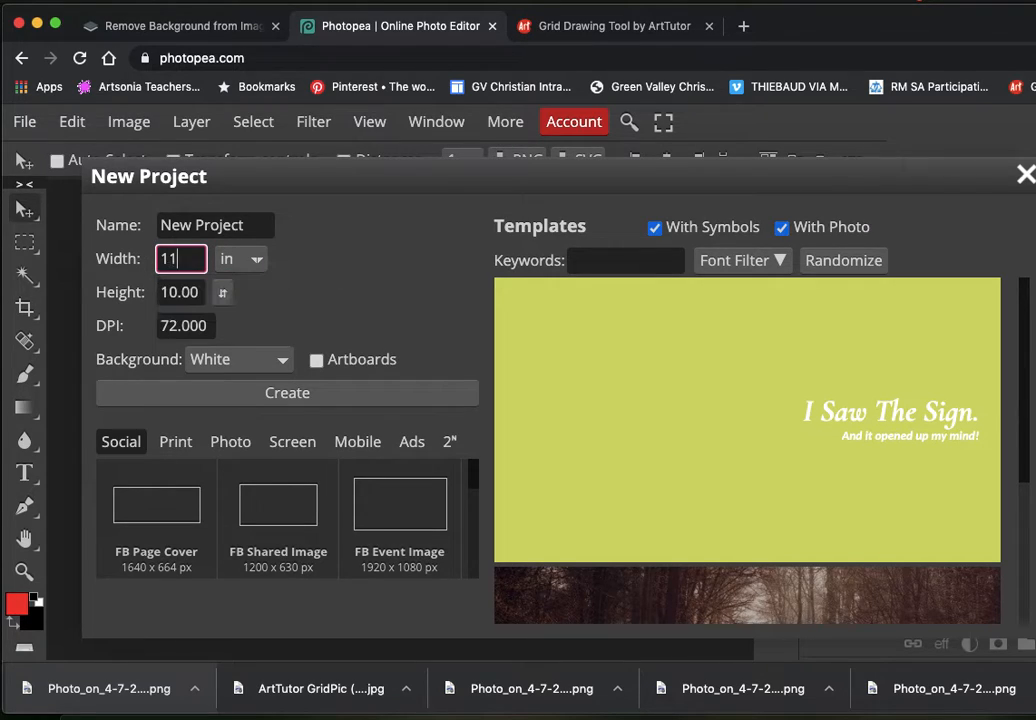
{"action": "left_click_drag", "start_coordinate": [200, 294], "coordinate": [165, 290]}
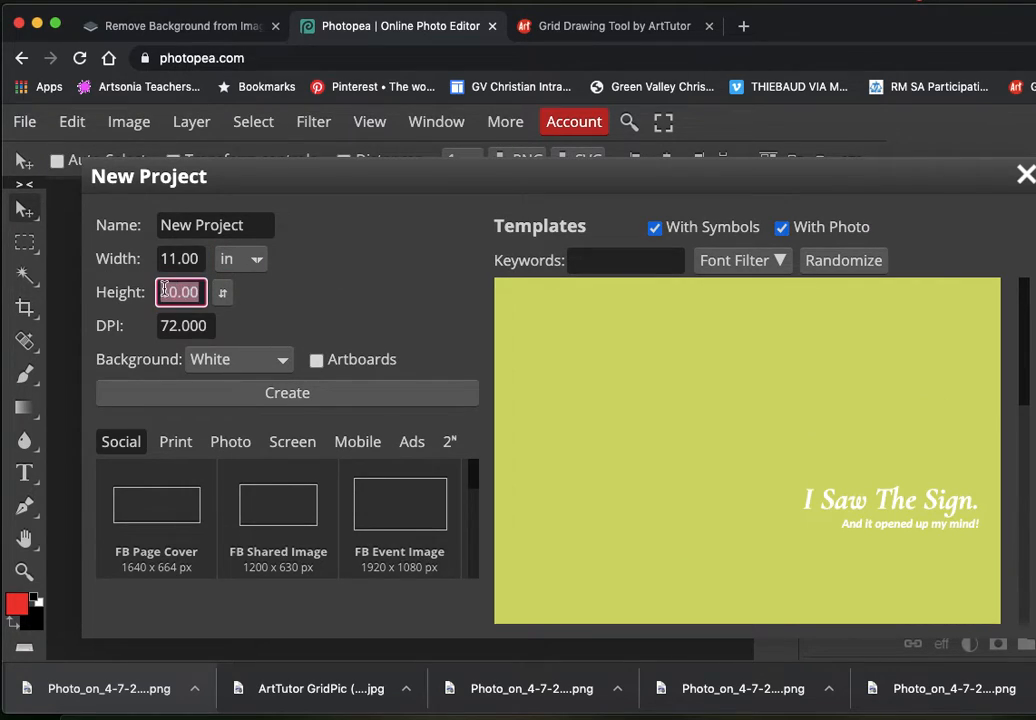
{"action": "type", "text": "8.5"}
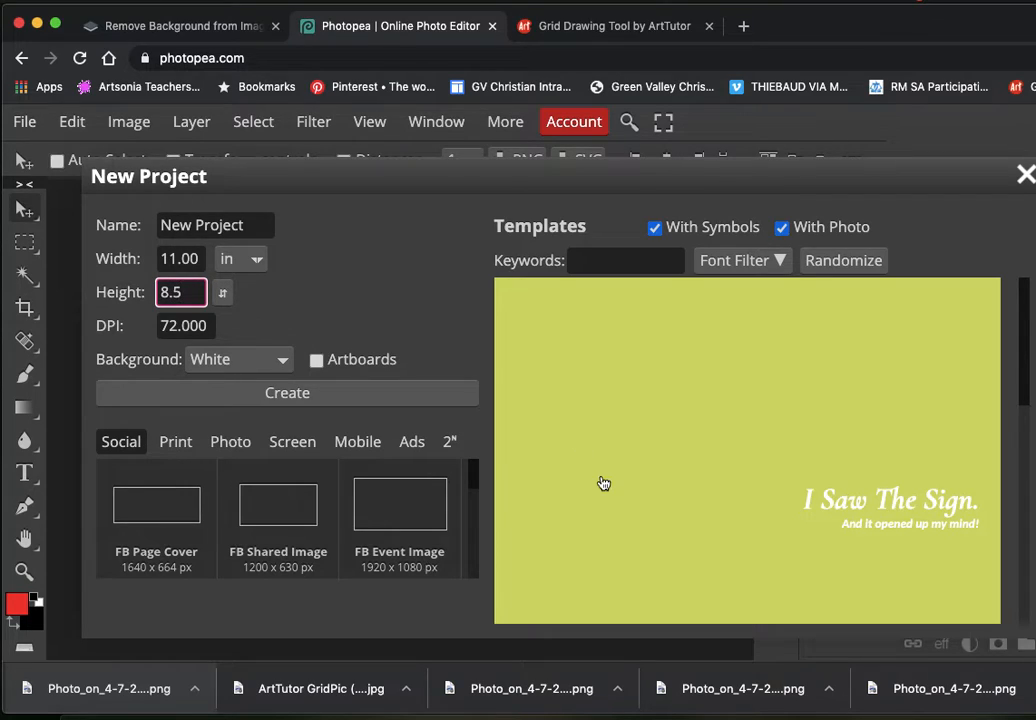
{"action": "type", "text": "0"}
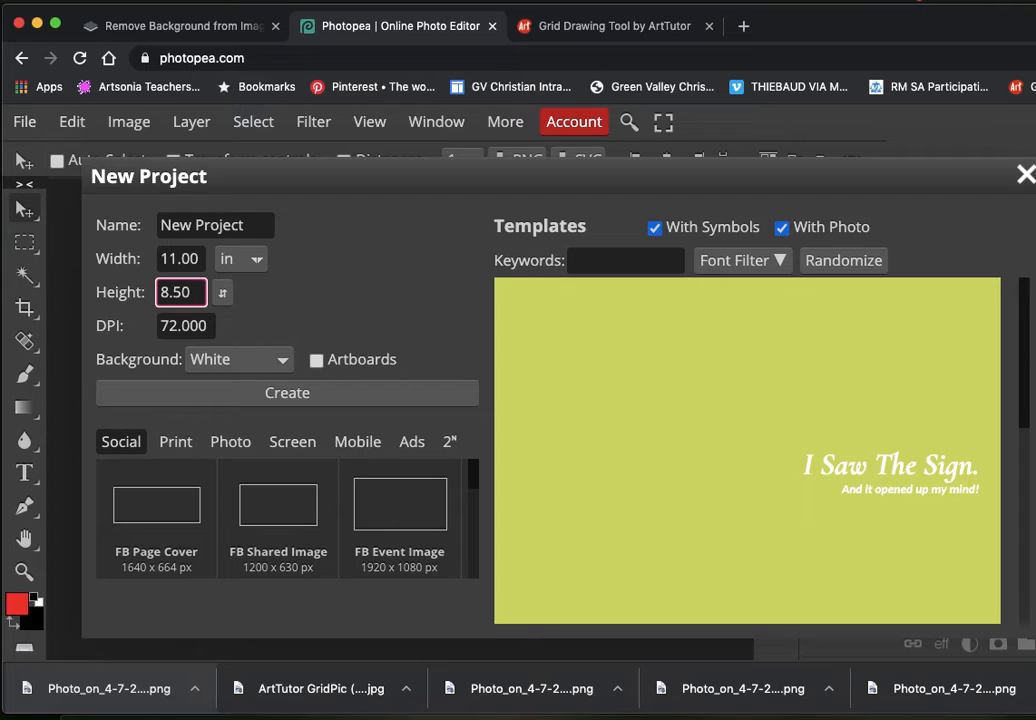
{"action": "left_click", "coordinate": [372, 171]}
{"action": "left_click", "coordinate": [336, 396]}
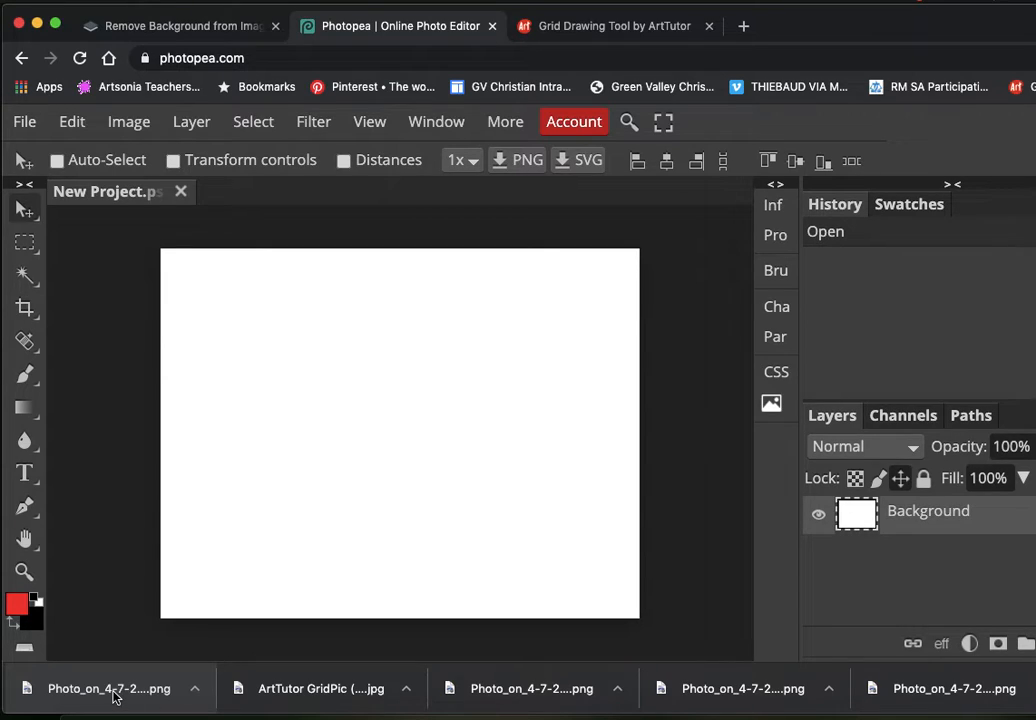
Step: Place the downloaded cut-out photo on the canvas and scale it to about 150% so it fills the page height
{"action": "left_click_drag", "start_coordinate": [112, 690], "coordinate": [367, 430]}
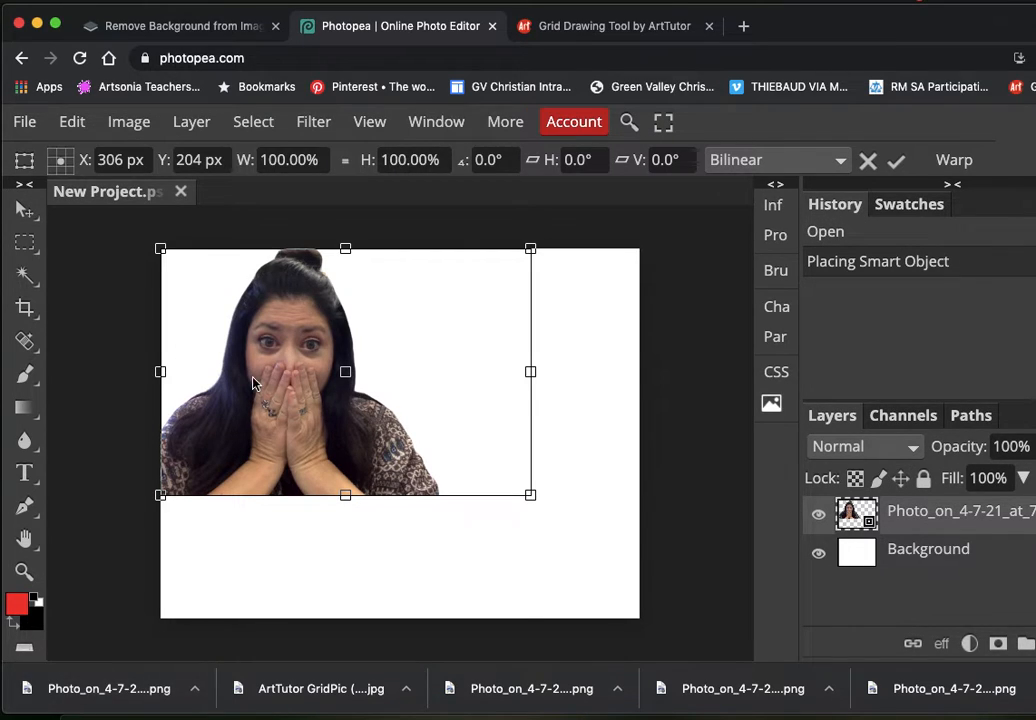
{"action": "left_click_drag", "start_coordinate": [253, 388], "coordinate": [256, 505]}
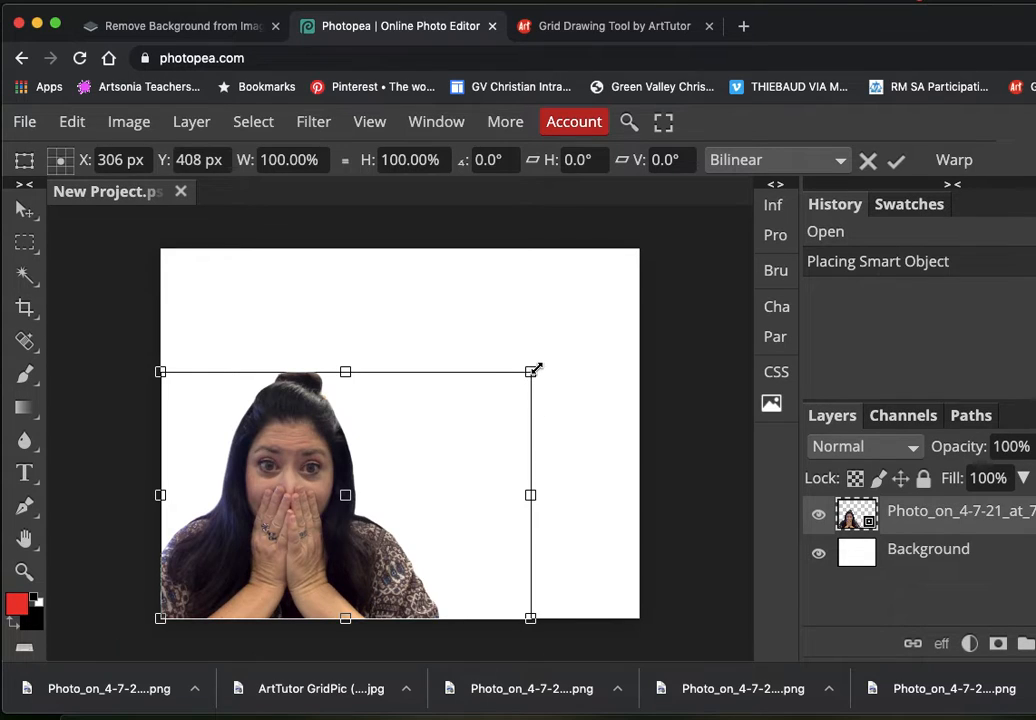
{"action": "left_click_drag", "start_coordinate": [533, 370], "coordinate": [717, 187]}
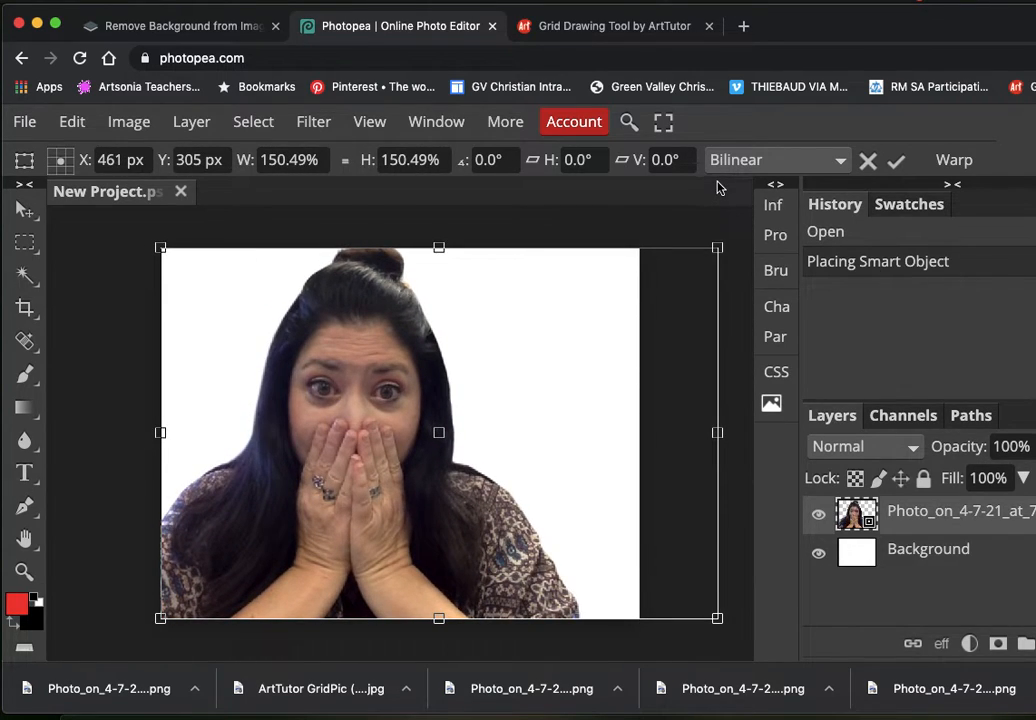
{"action": "mouse_move", "coordinate": [436, 430]}
{"action": "left_mouse_down"}
{"action": "mouse_move", "coordinate": [447, 430]}
{"action": "mouse_move", "coordinate": [430, 432]}
{"action": "left_mouse_up"}
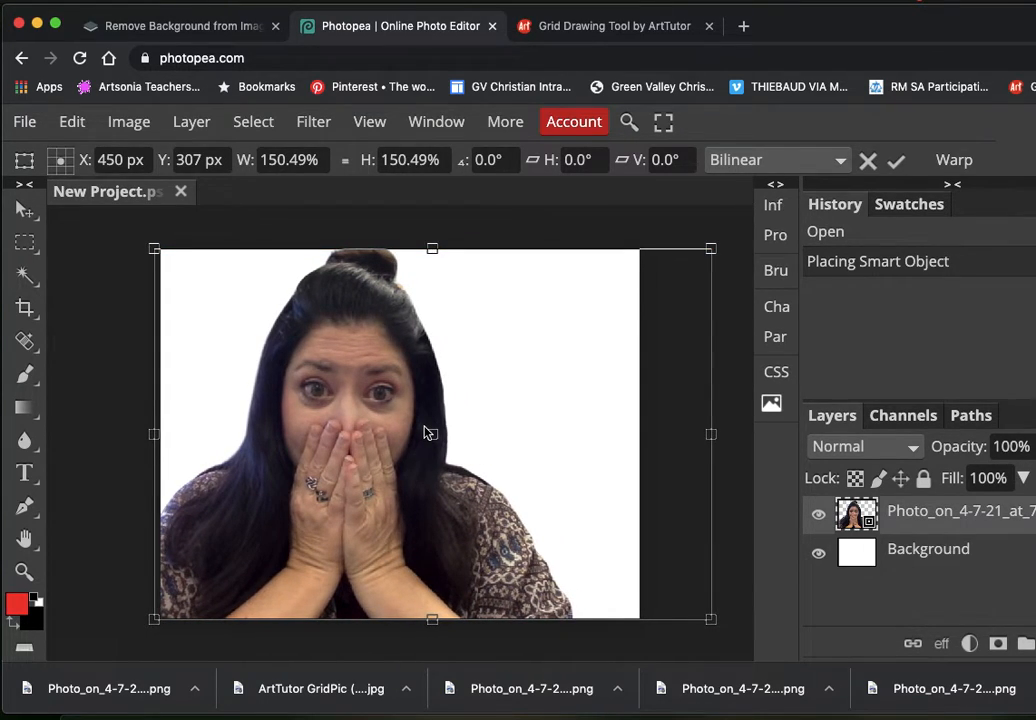
{"action": "key", "text": "Return"}
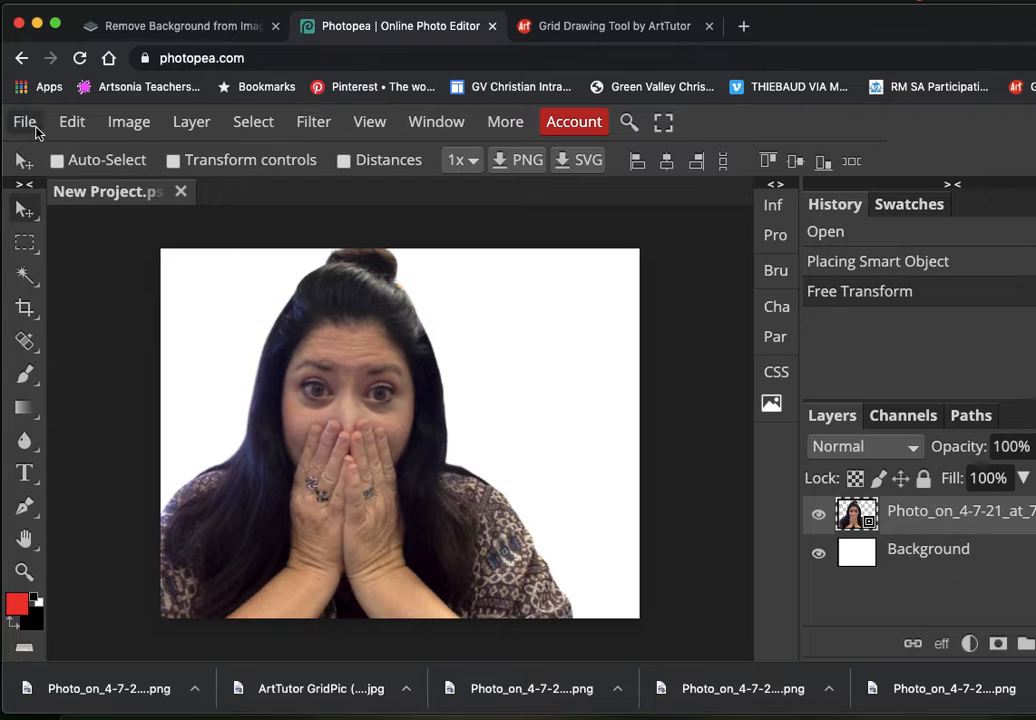
Step: Apply a Black & White adjustment with its default settings to the photo layer
{"action": "left_click", "coordinate": [127, 122]}
{"action": "mouse_move", "coordinate": [157, 160]}
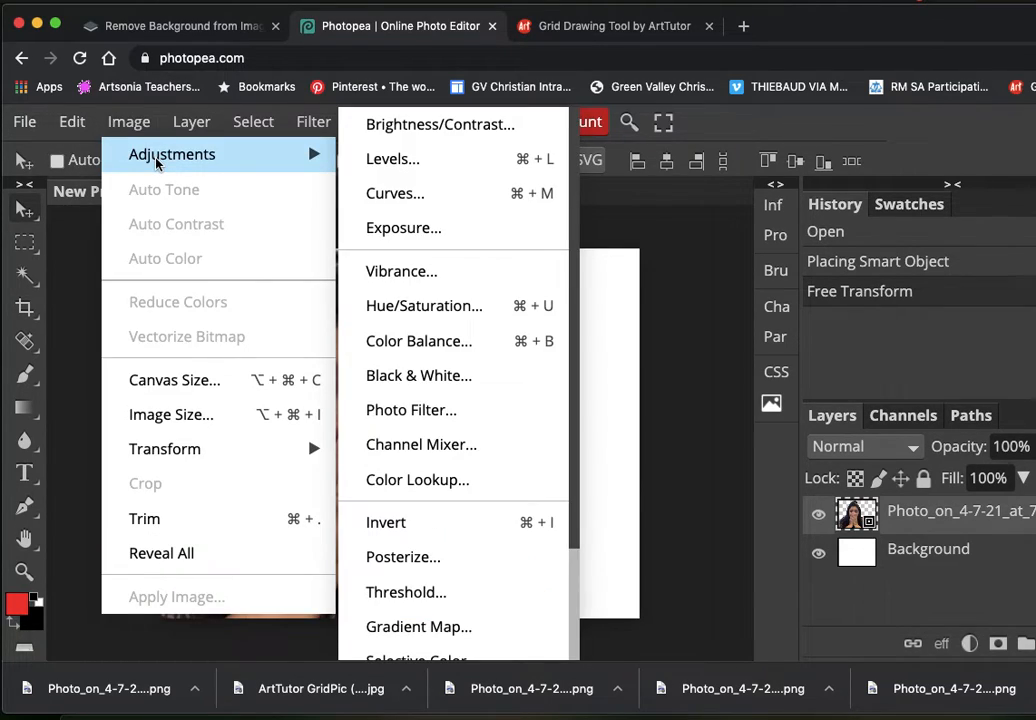
{"action": "left_click", "coordinate": [398, 377]}
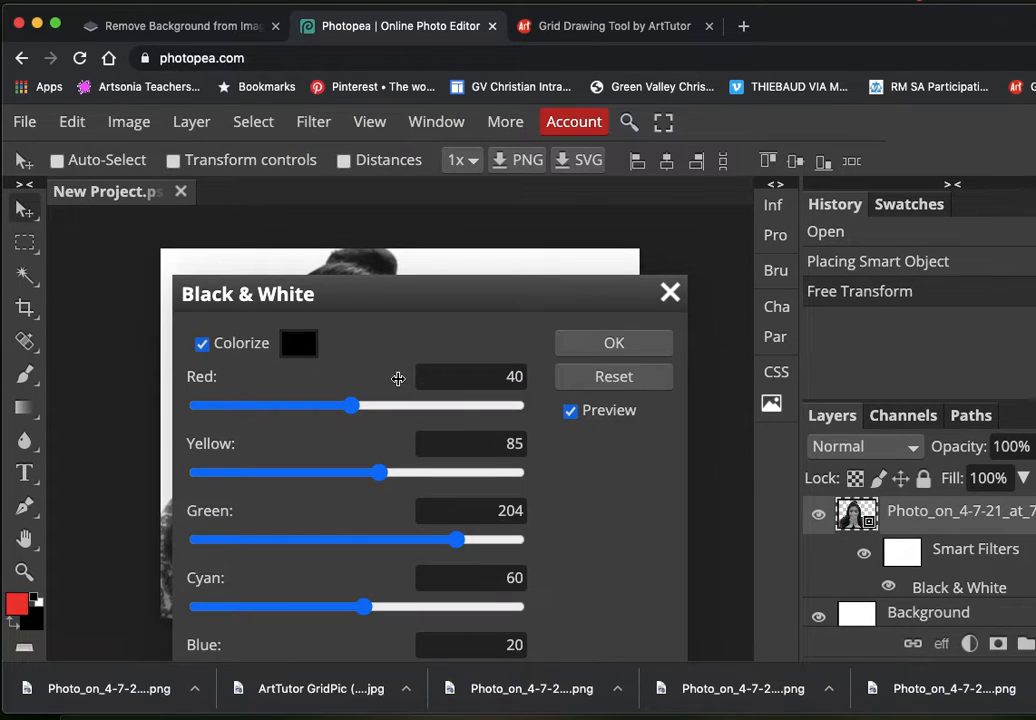
{"action": "left_click", "coordinate": [571, 344]}
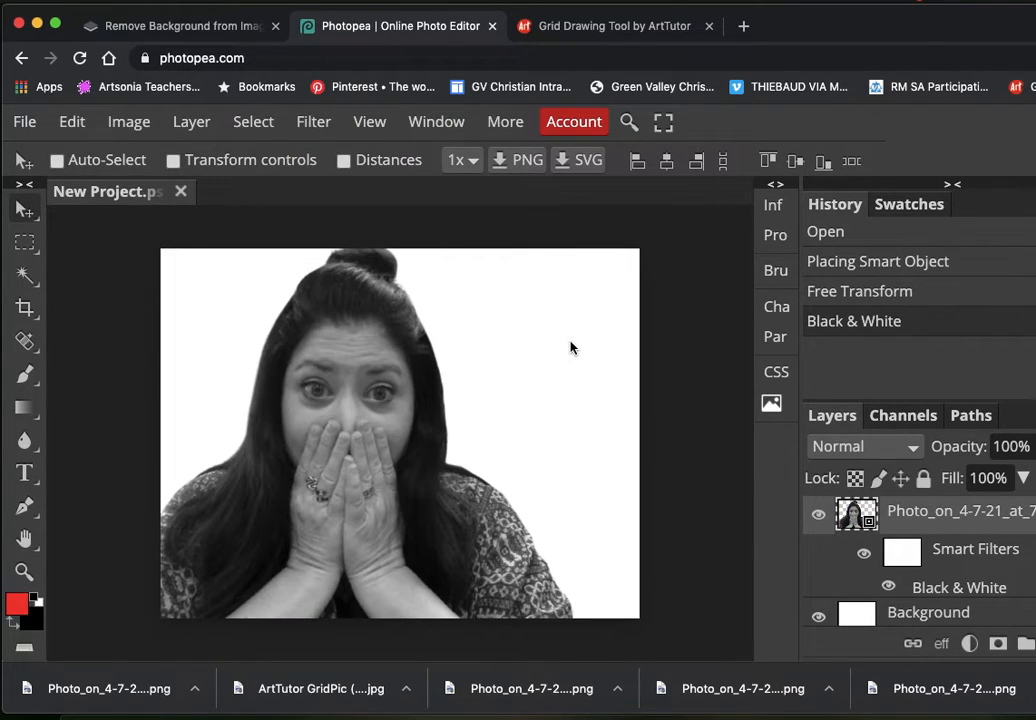
Step: Apply a Posterize adjustment with 4 levels to the photo layer
{"action": "left_click", "coordinate": [140, 123]}
{"action": "mouse_move", "coordinate": [162, 157]}
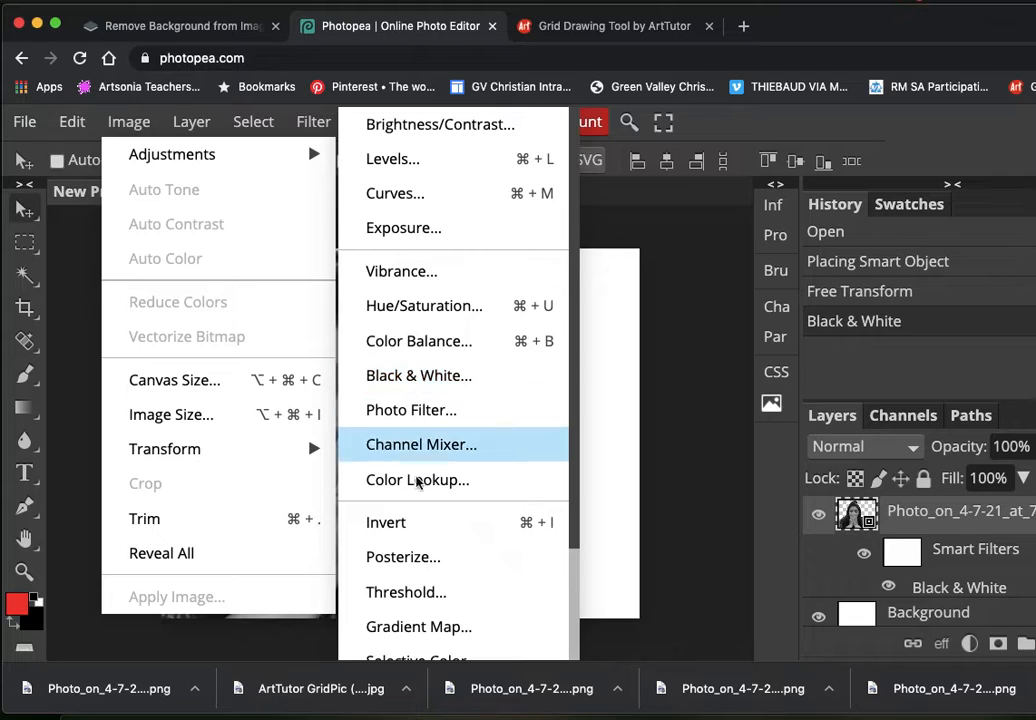
{"action": "left_click", "coordinate": [403, 557]}
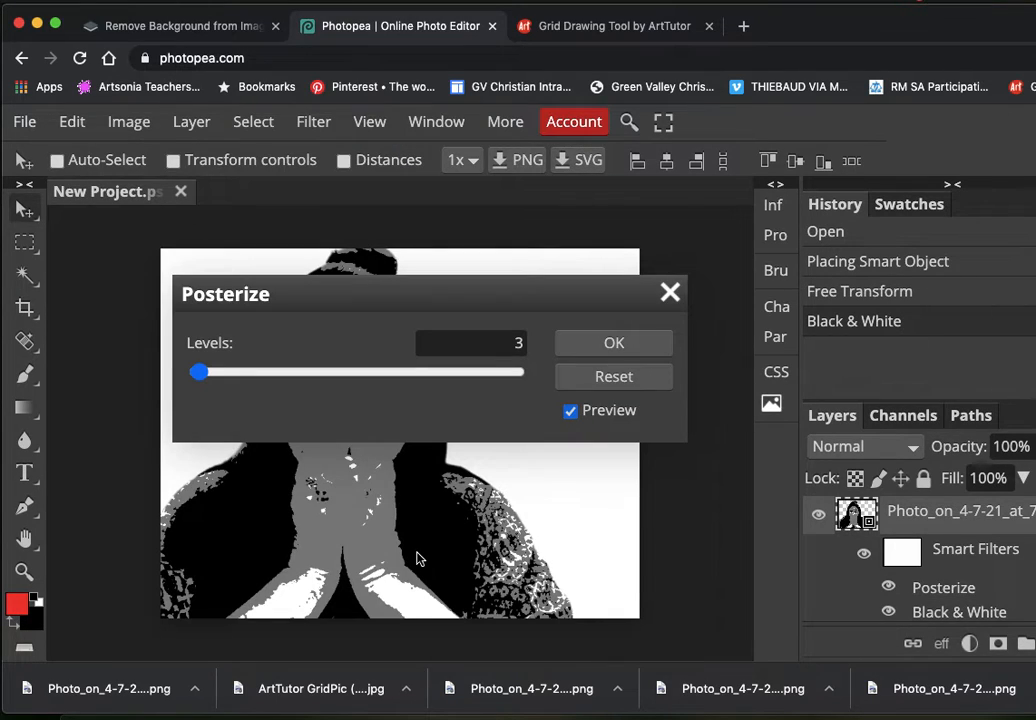
{"action": "left_click_drag", "start_coordinate": [490, 297], "coordinate": [473, 144]}
{"action": "left_click", "coordinate": [506, 193]}
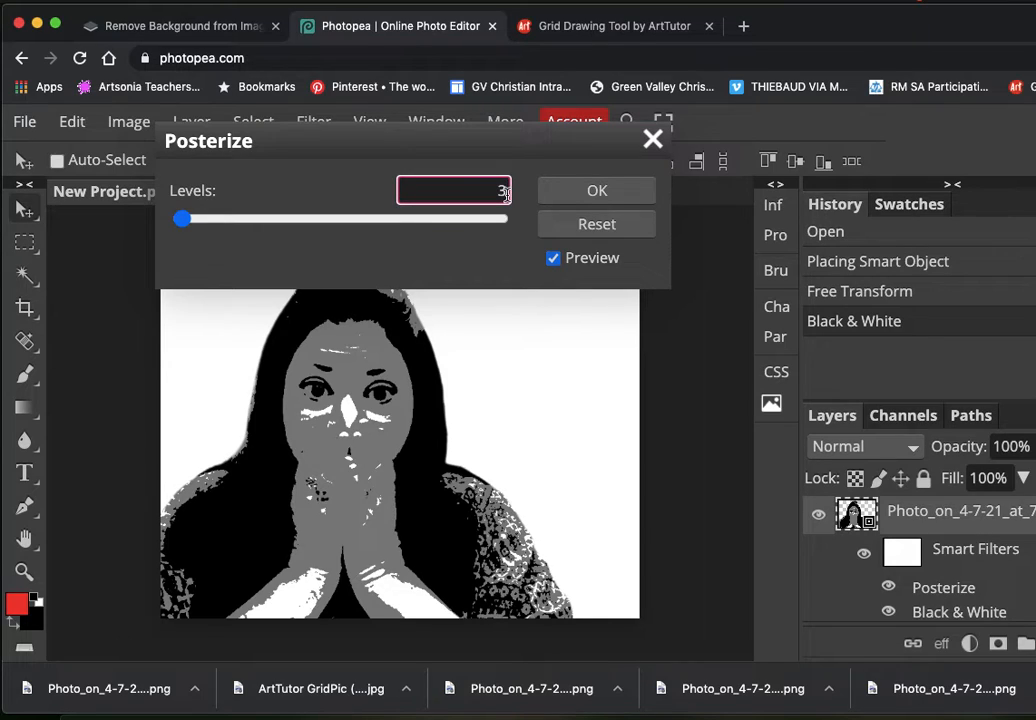
{"action": "key", "text": "BackSpace"}
{"action": "type", "text": "6"}
{"action": "key", "text": "BackSpace"}
{"action": "type", "text": "4"}
{"action": "left_click", "coordinate": [575, 192]}
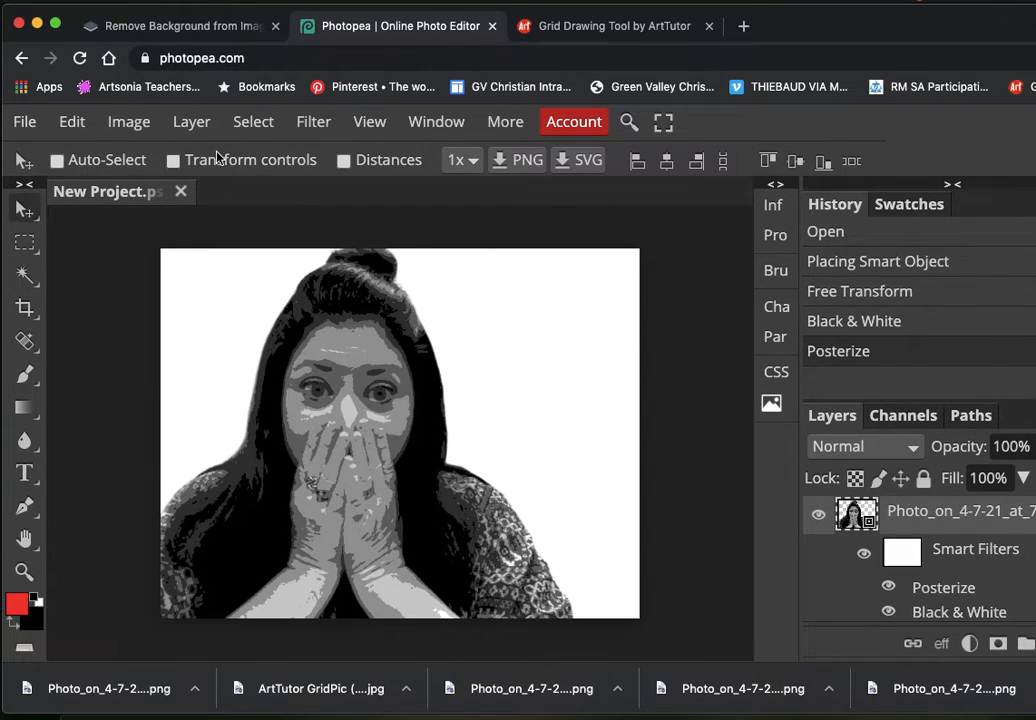
Step: Apply another Posterize adjustment with 7 levels to the photo layer
{"action": "left_click", "coordinate": [140, 124]}
{"action": "mouse_move", "coordinate": [178, 160]}
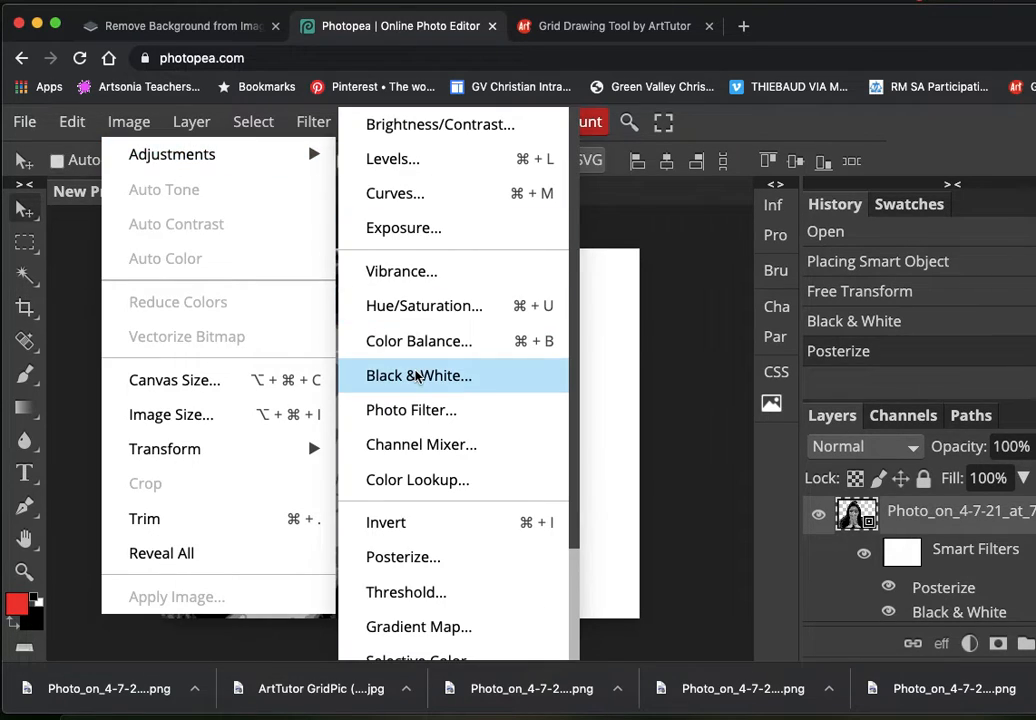
{"action": "left_click", "coordinate": [430, 556]}
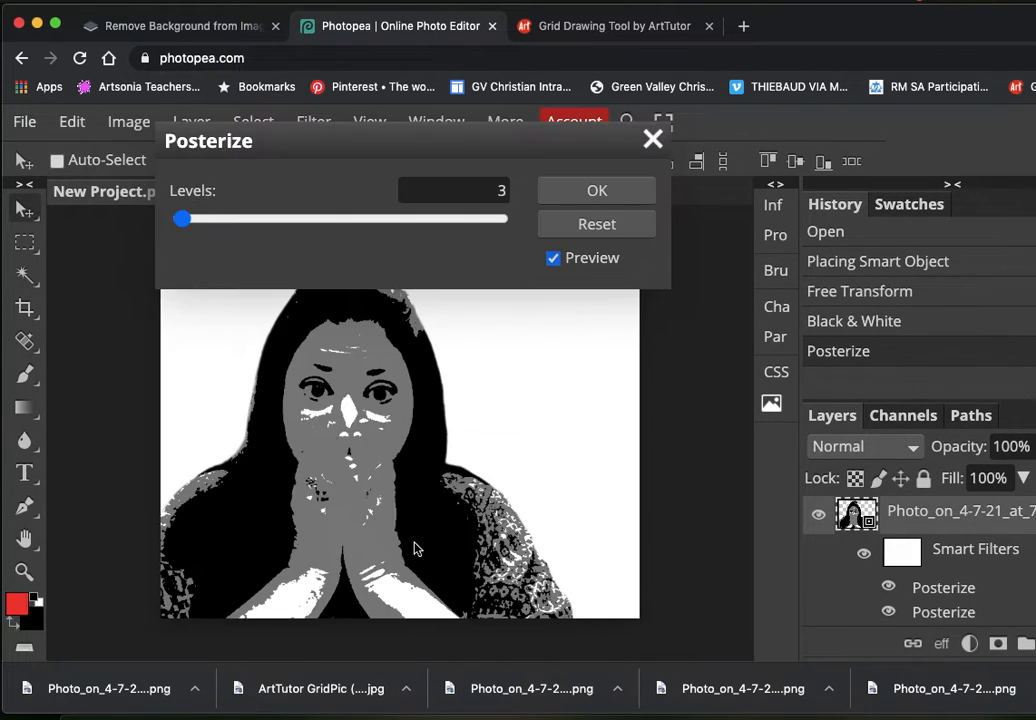
{"action": "left_click", "coordinate": [502, 190]}
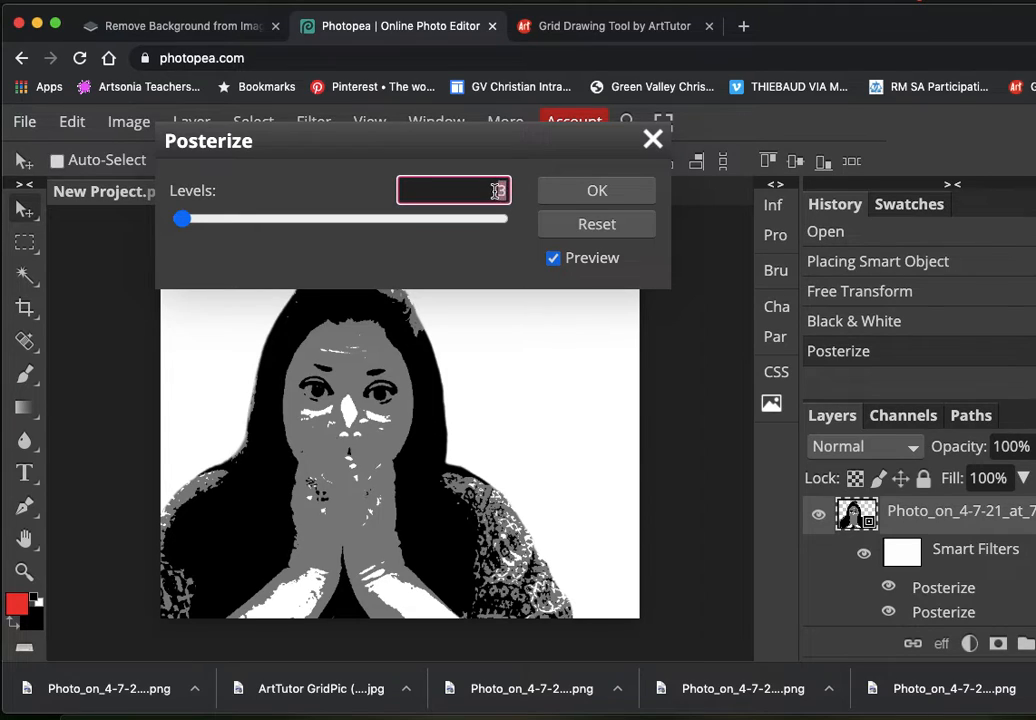
{"action": "type", "text": "7"}
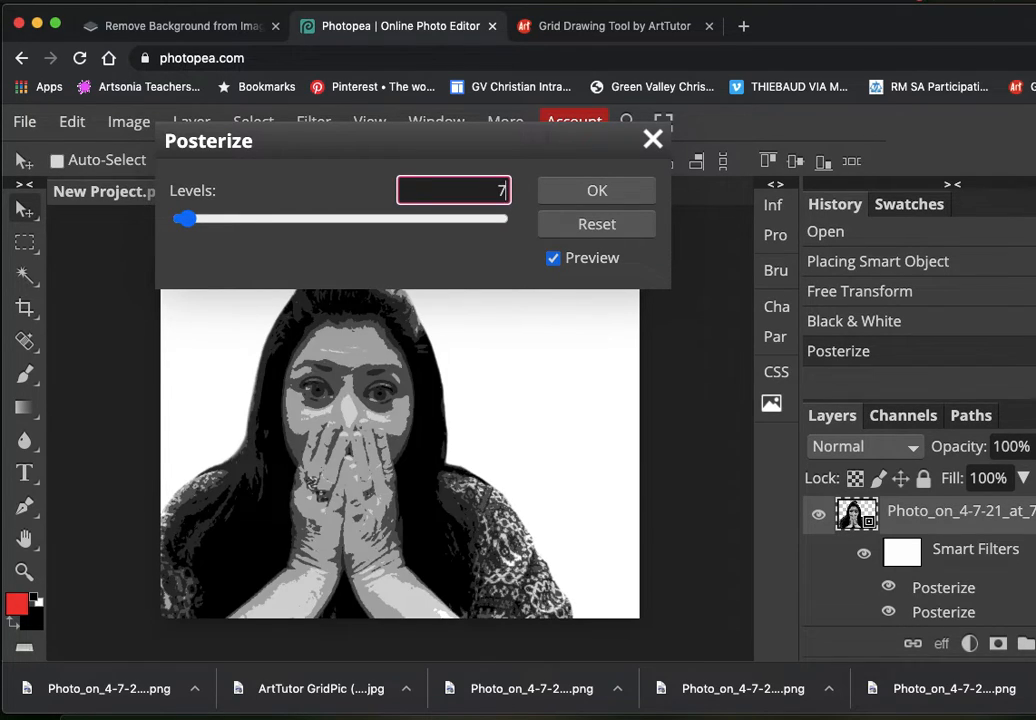
{"action": "left_click", "coordinate": [575, 188]}
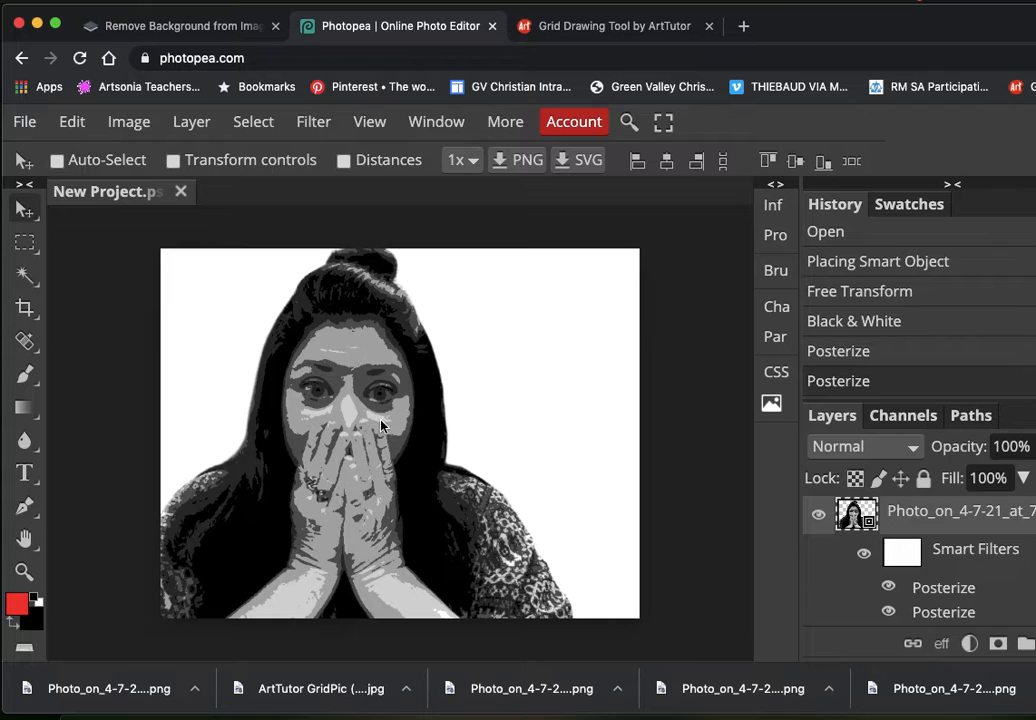
Step: Export the posterized project as a JPG at 792 by 612 px and 70% quality
{"action": "left_click", "coordinate": [23, 121]}
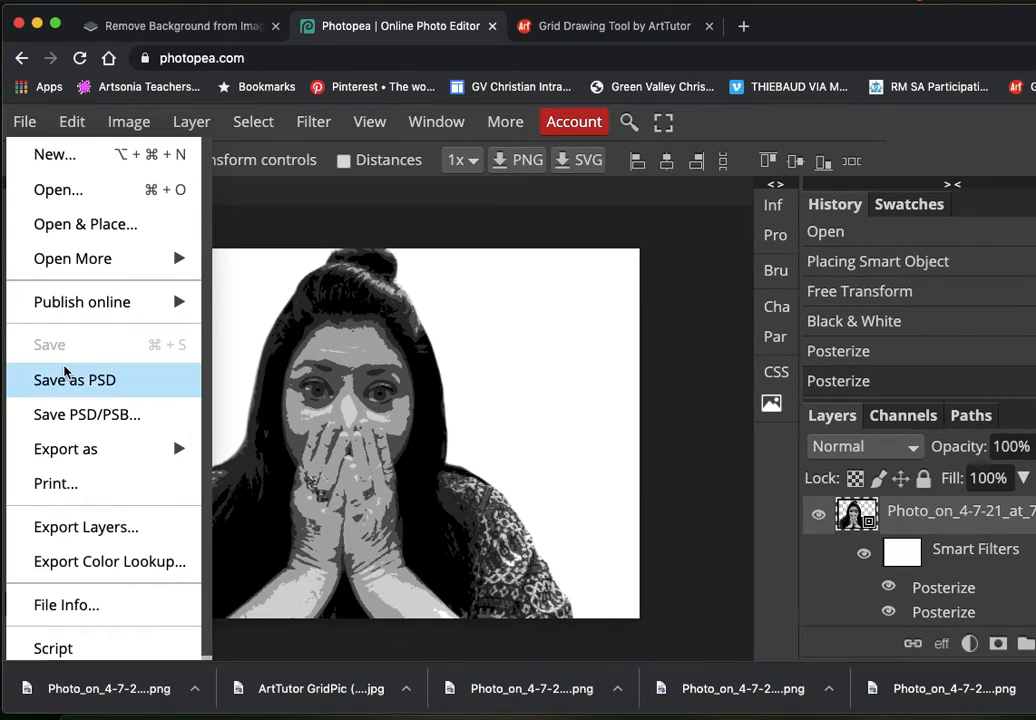
{"action": "mouse_move", "coordinate": [120, 449]}
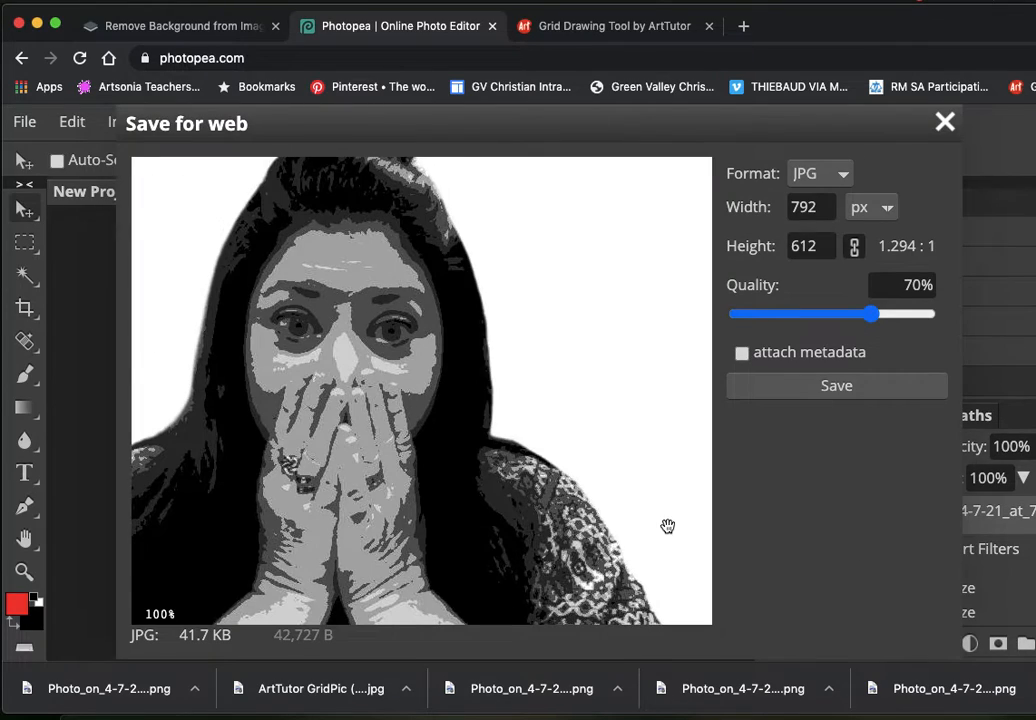
{"action": "left_click", "coordinate": [869, 385]}
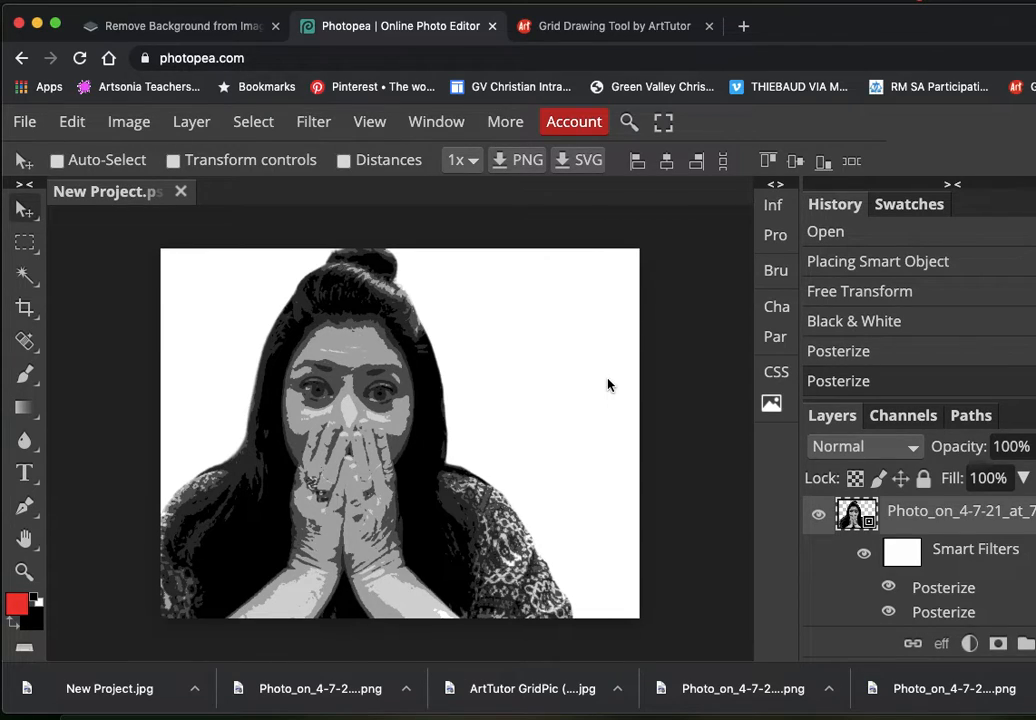
Step: Switch to the ArtTutor Grid Drawing Tool and go to its image upload step
{"action": "left_click", "coordinate": [597, 33]}
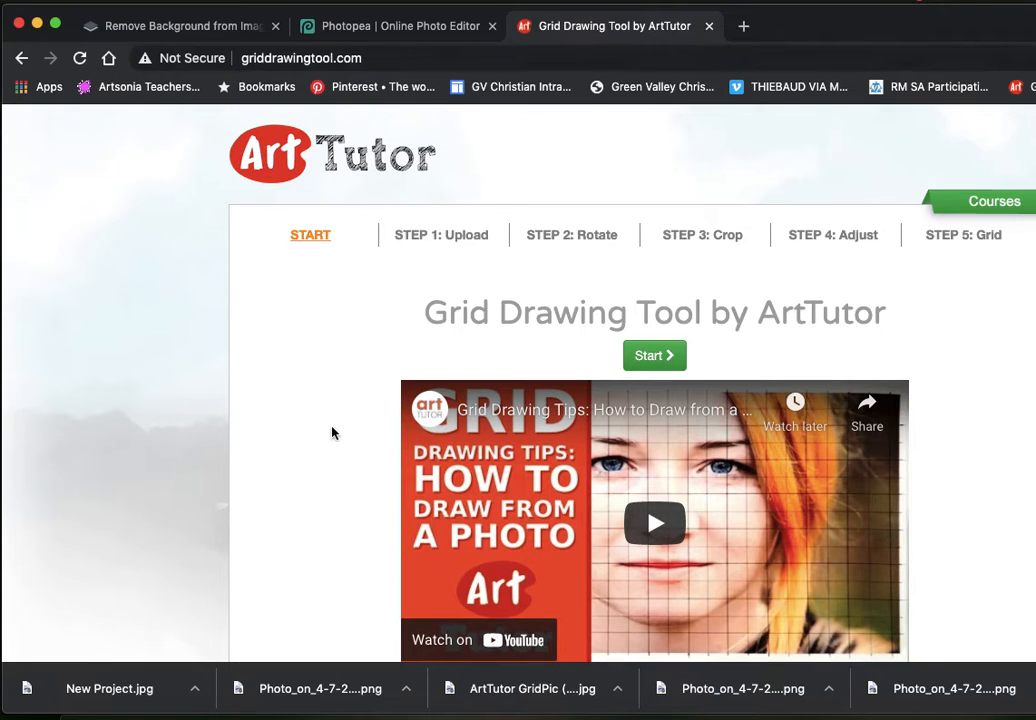
{"action": "scroll", "coordinate": [333, 432], "scroll_direction": "down", "scroll_amount": 1}
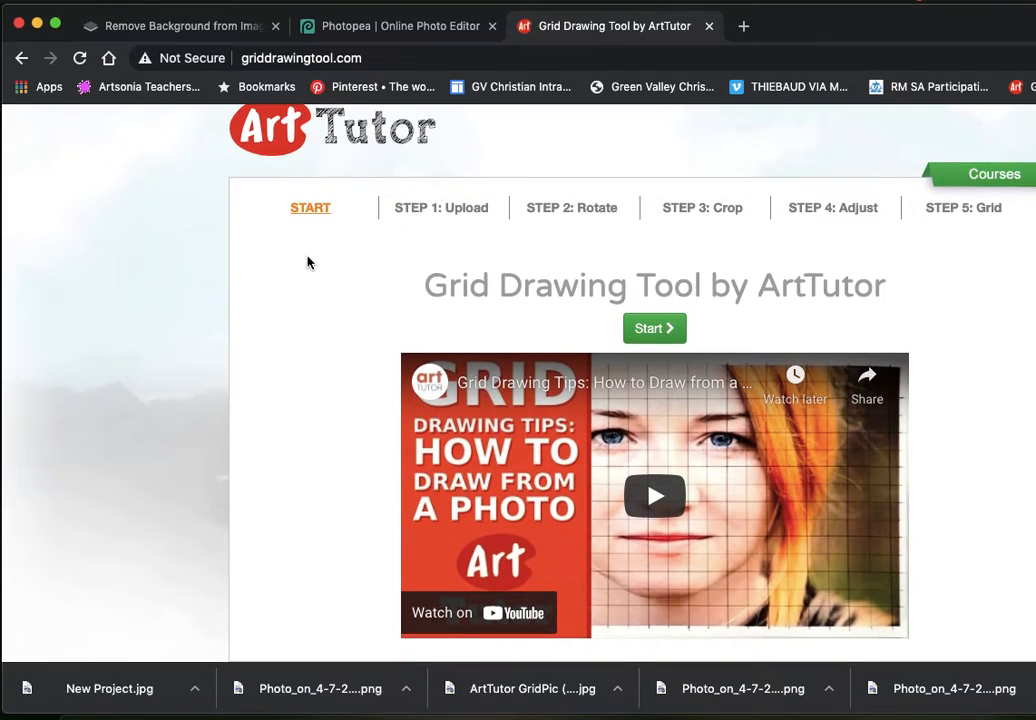
{"action": "left_click", "coordinate": [469, 216]}
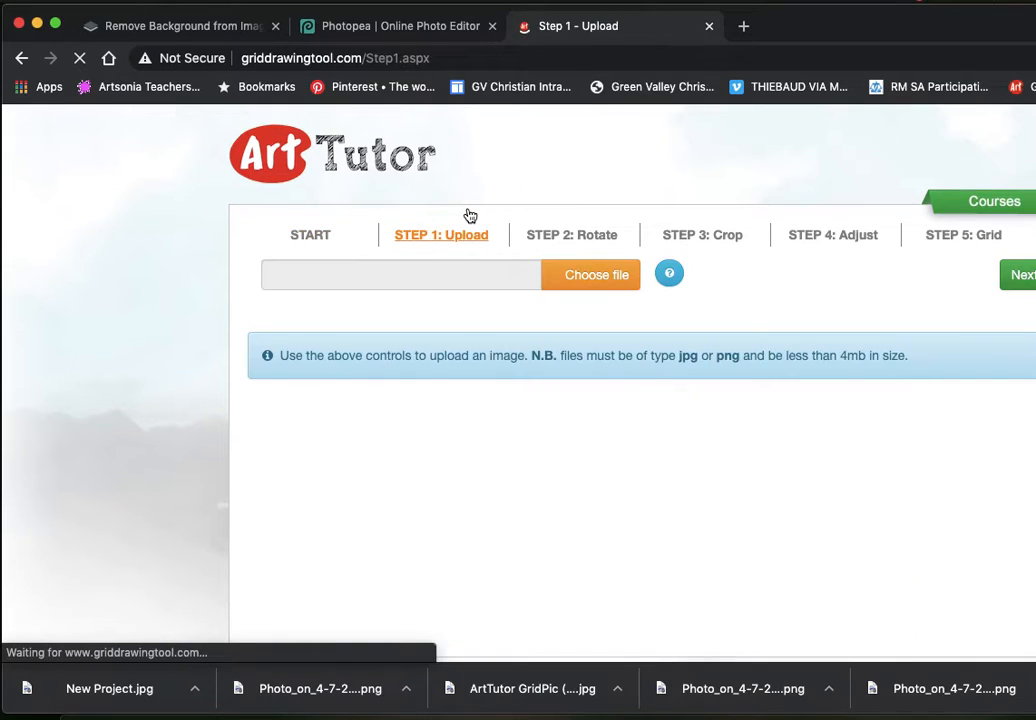
Step: Upload New Project.jpg from the Desktop as the image for the grid
{"action": "left_click", "coordinate": [597, 275]}
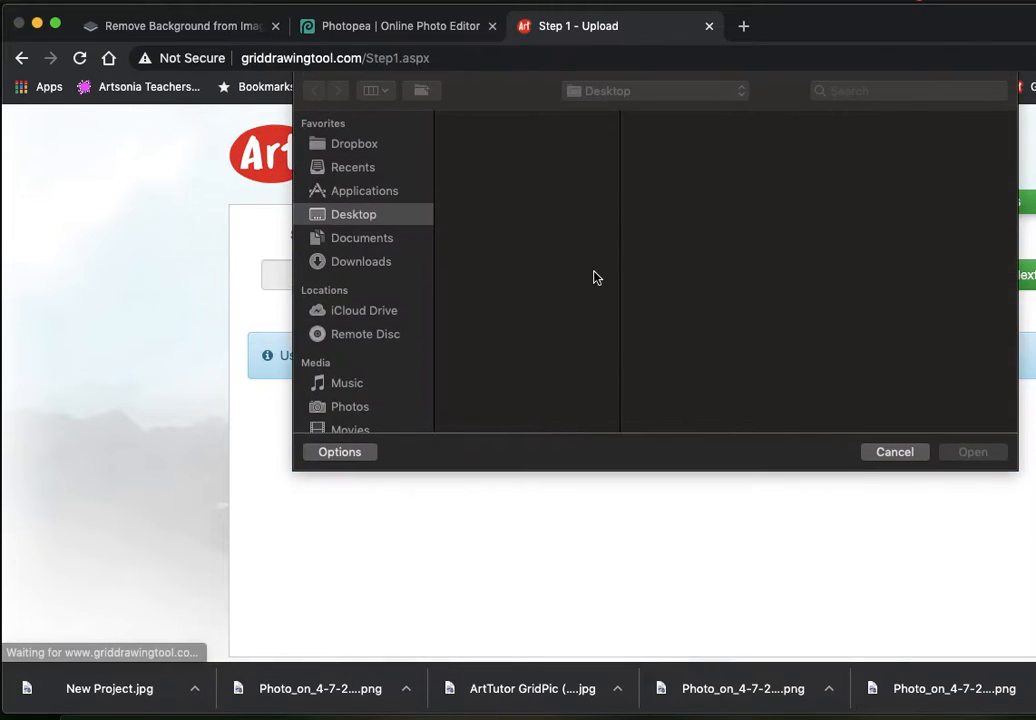
{"action": "scroll", "coordinate": [595, 276], "scroll_direction": "down", "scroll_amount": 5}
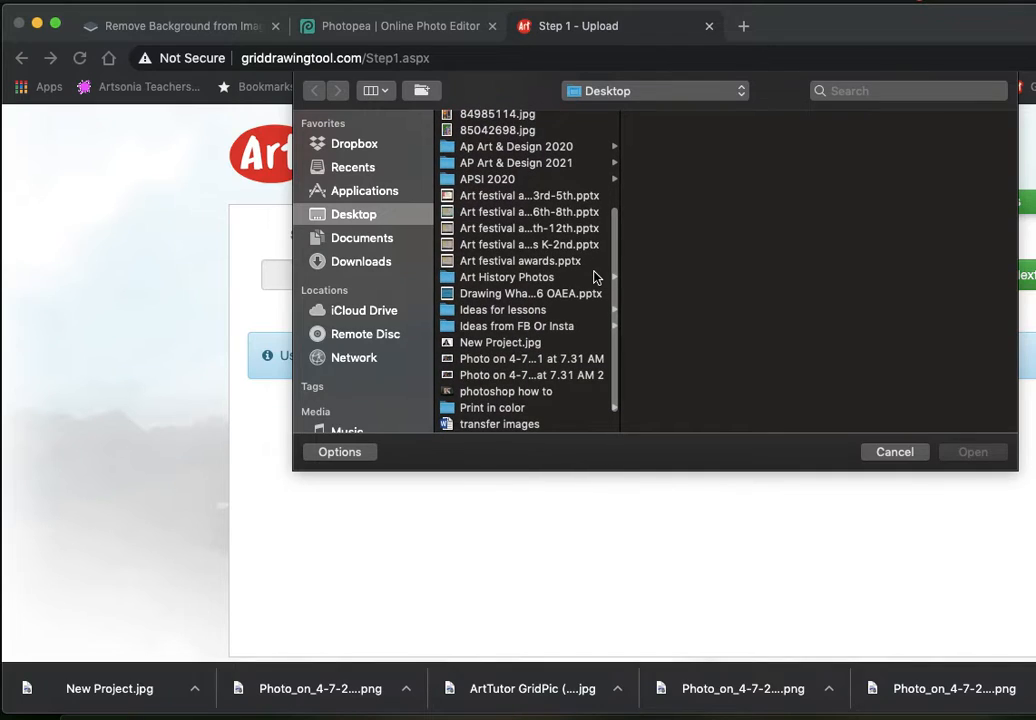
{"action": "scroll", "coordinate": [573, 343], "scroll_direction": "down", "scroll_amount": 2}
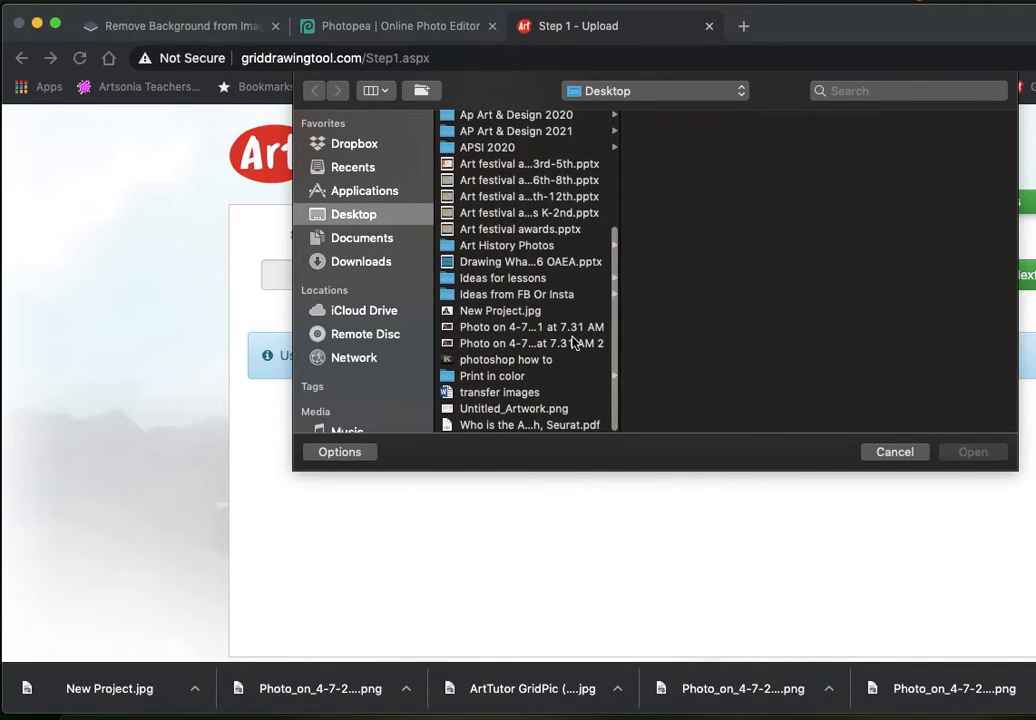
{"action": "left_click", "coordinate": [573, 343]}
{"action": "left_click", "coordinate": [571, 329]}
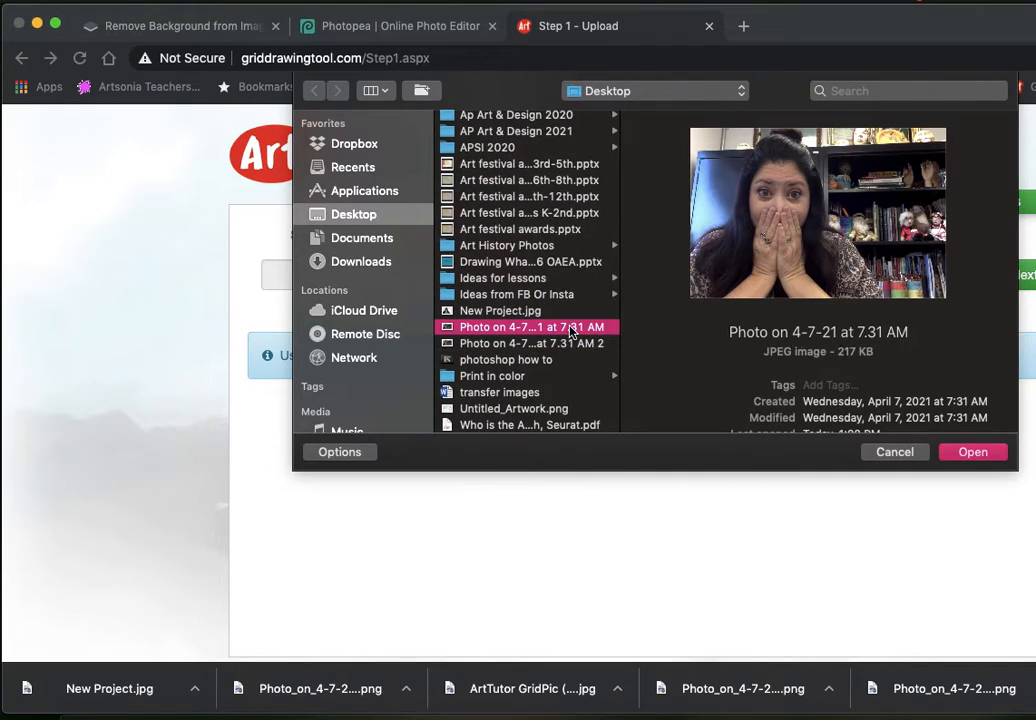
{"action": "scroll", "coordinate": [560, 320], "scroll_direction": "up", "scroll_amount": 5}
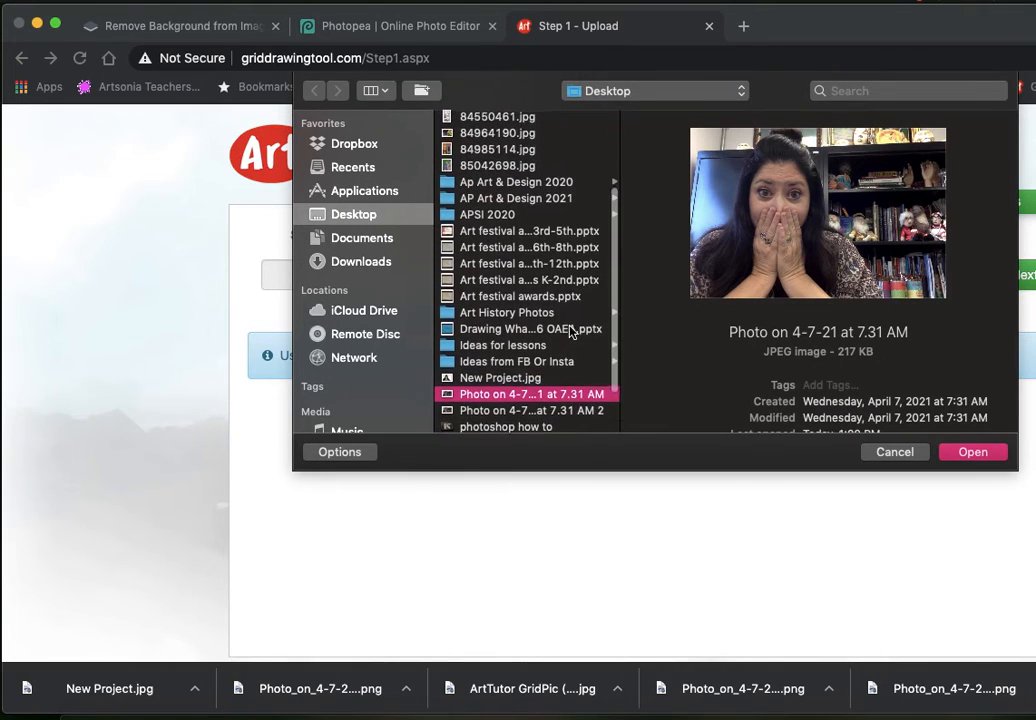
{"action": "scroll", "coordinate": [480, 215], "scroll_direction": "up", "scroll_amount": 3}
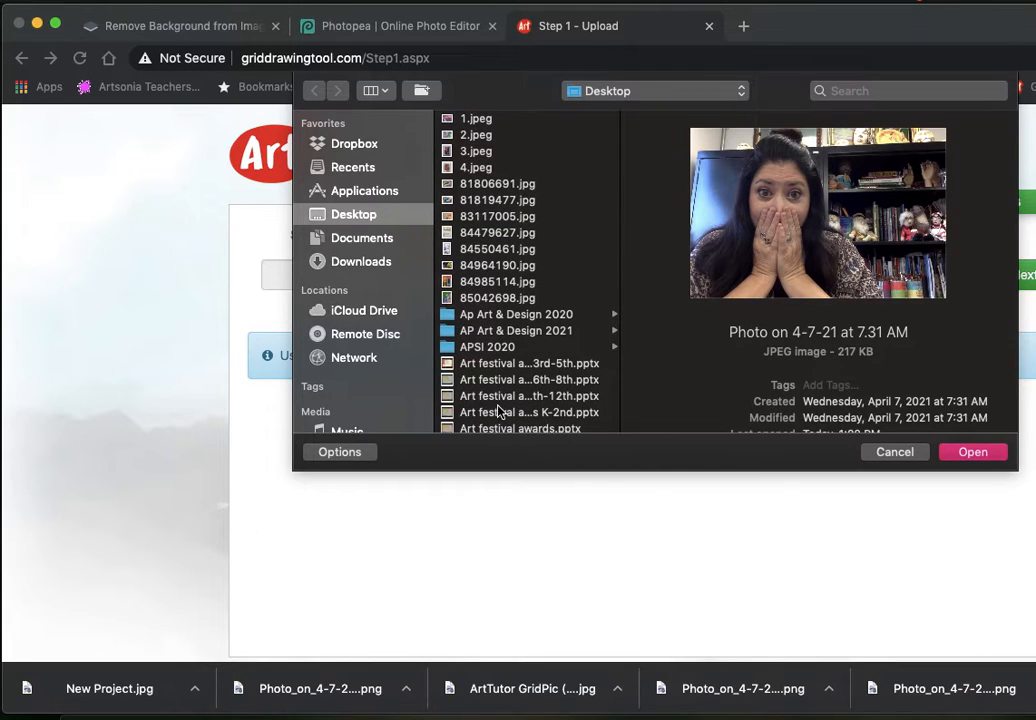
{"action": "scroll", "coordinate": [497, 400], "scroll_direction": "down", "scroll_amount": 6}
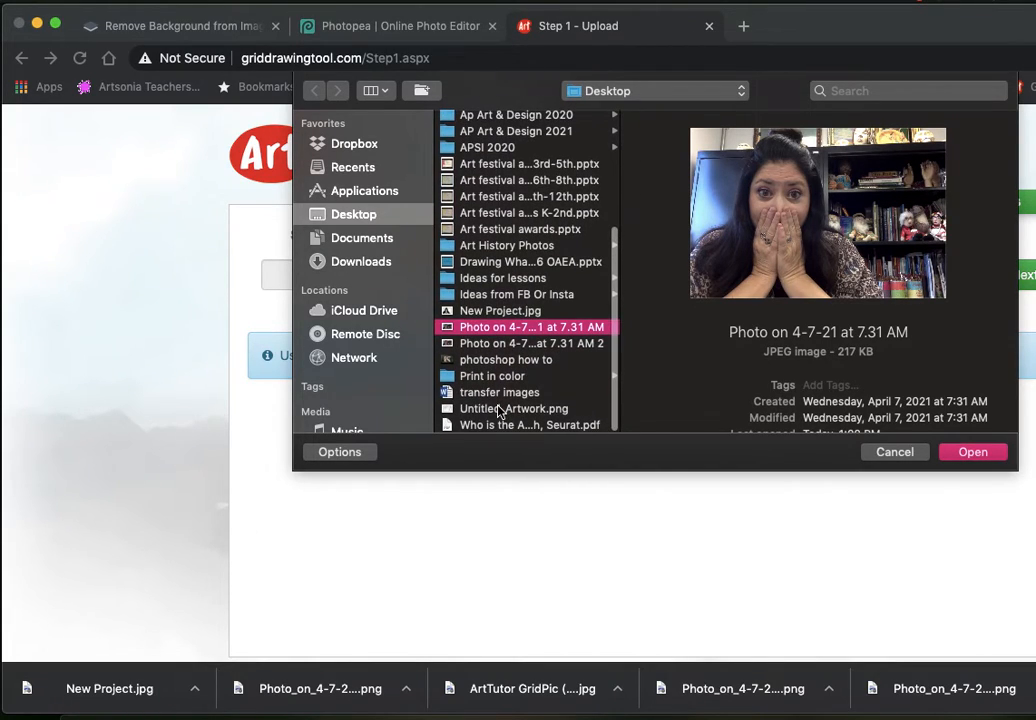
{"action": "left_click", "coordinate": [500, 311]}
{"action": "left_click", "coordinate": [970, 452]}
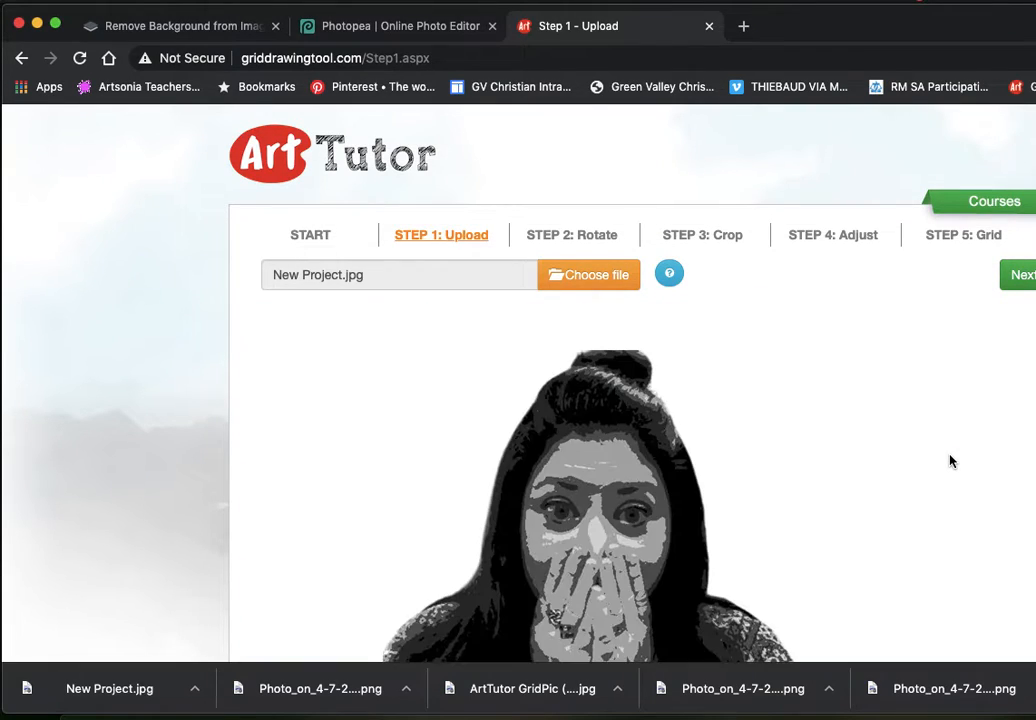
Step: Go to the grid step and apply a grid 6 boxes wide to the portrait
{"action": "scroll", "coordinate": [951, 461], "scroll_direction": "down", "scroll_amount": 3}
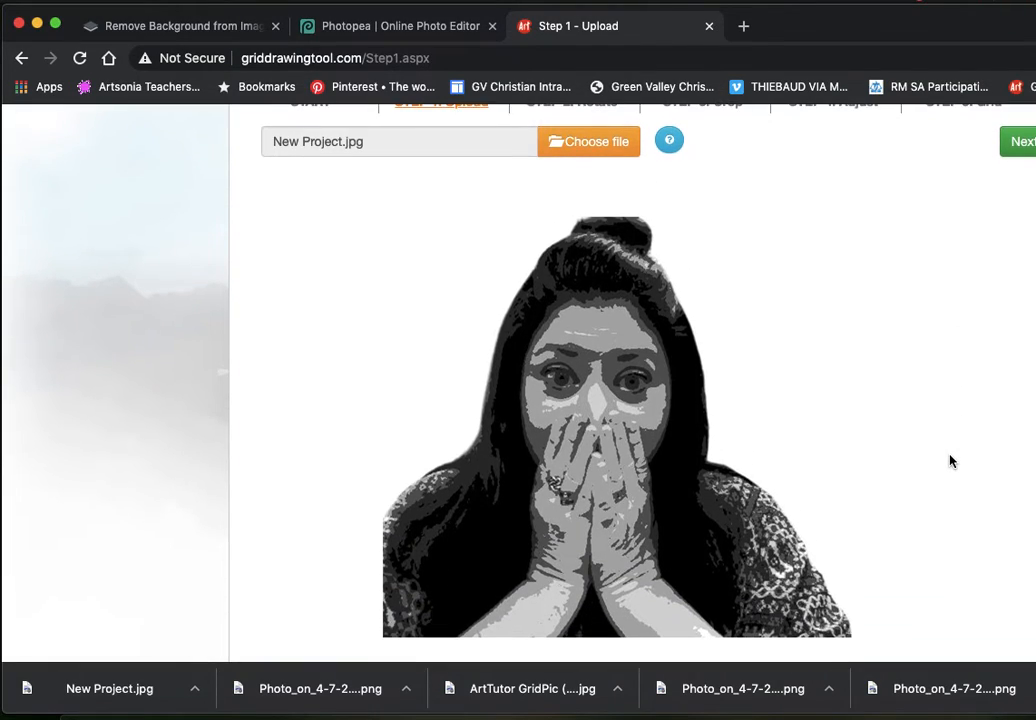
{"action": "scroll", "coordinate": [951, 461], "scroll_direction": "up", "scroll_amount": 2}
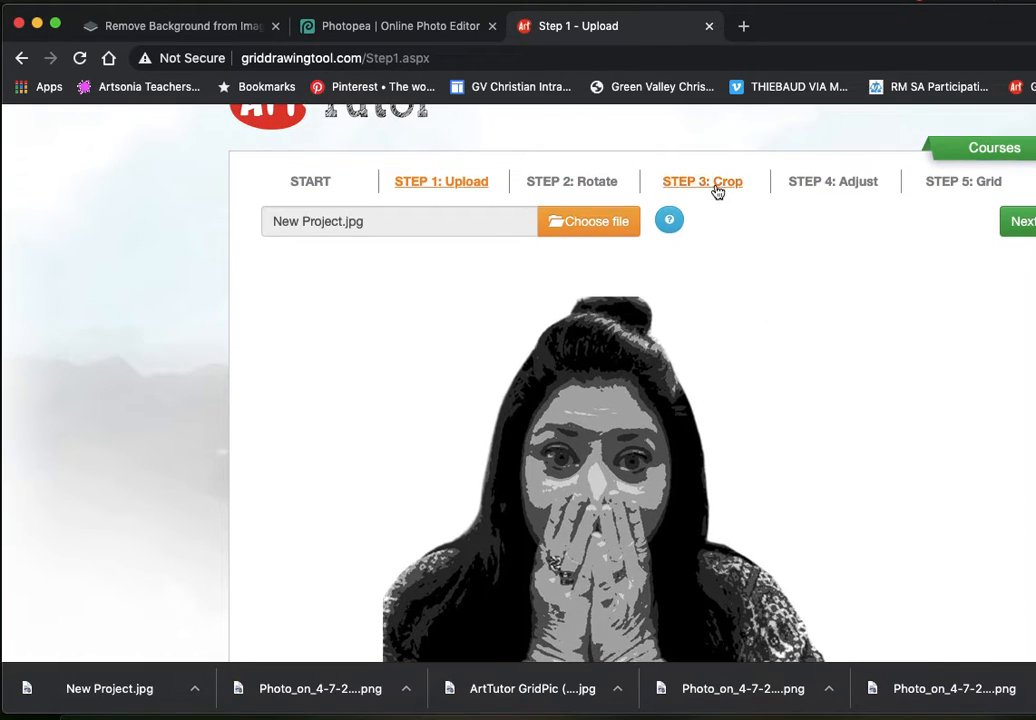
{"action": "left_click", "coordinate": [957, 183]}
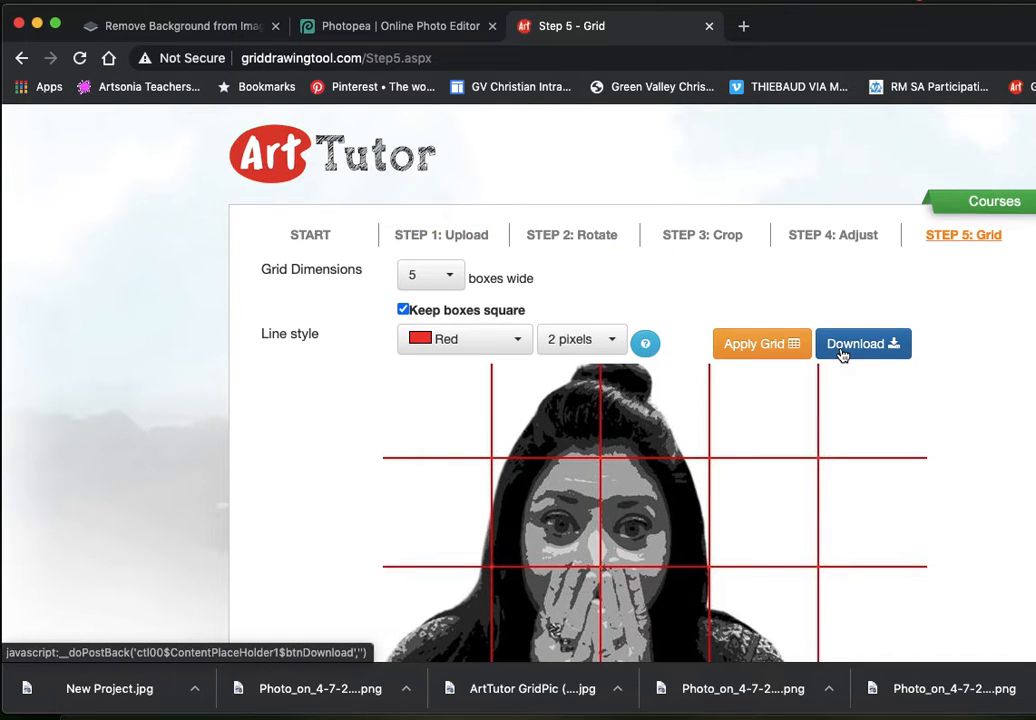
{"action": "scroll", "coordinate": [840, 354], "scroll_direction": "down", "scroll_amount": 1}
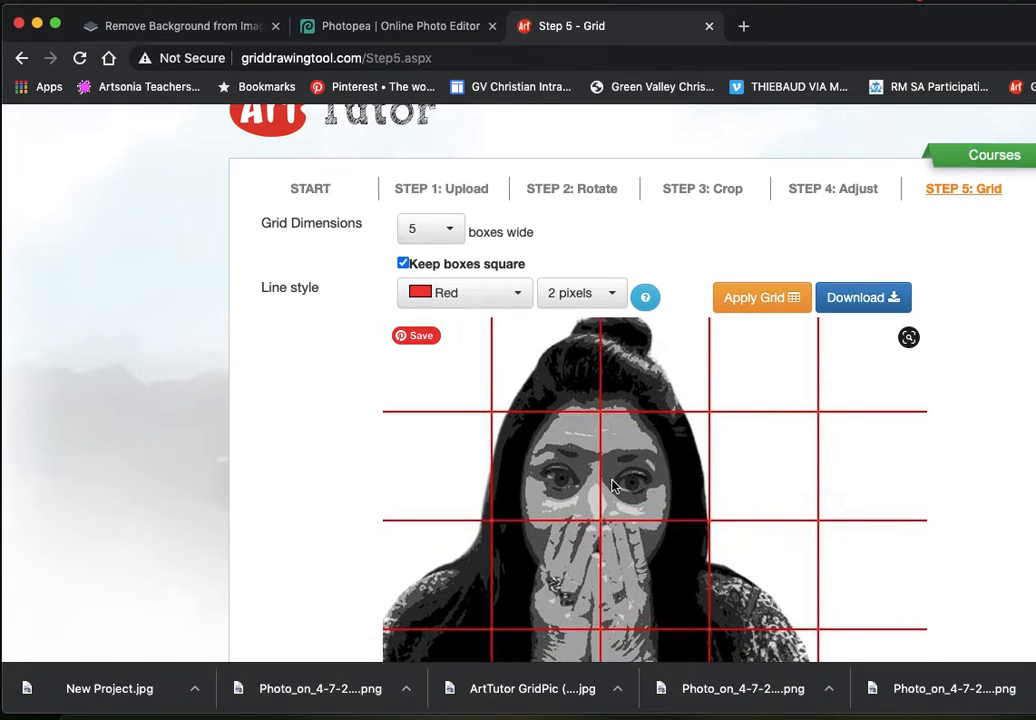
{"action": "left_click", "coordinate": [453, 233]}
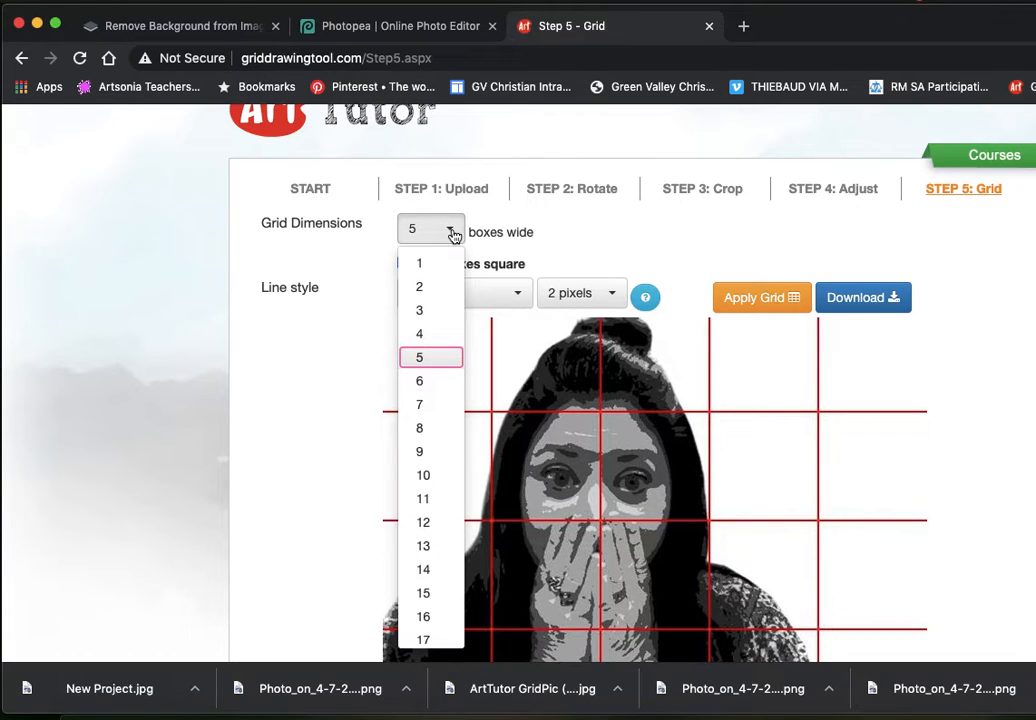
{"action": "left_click", "coordinate": [425, 382]}
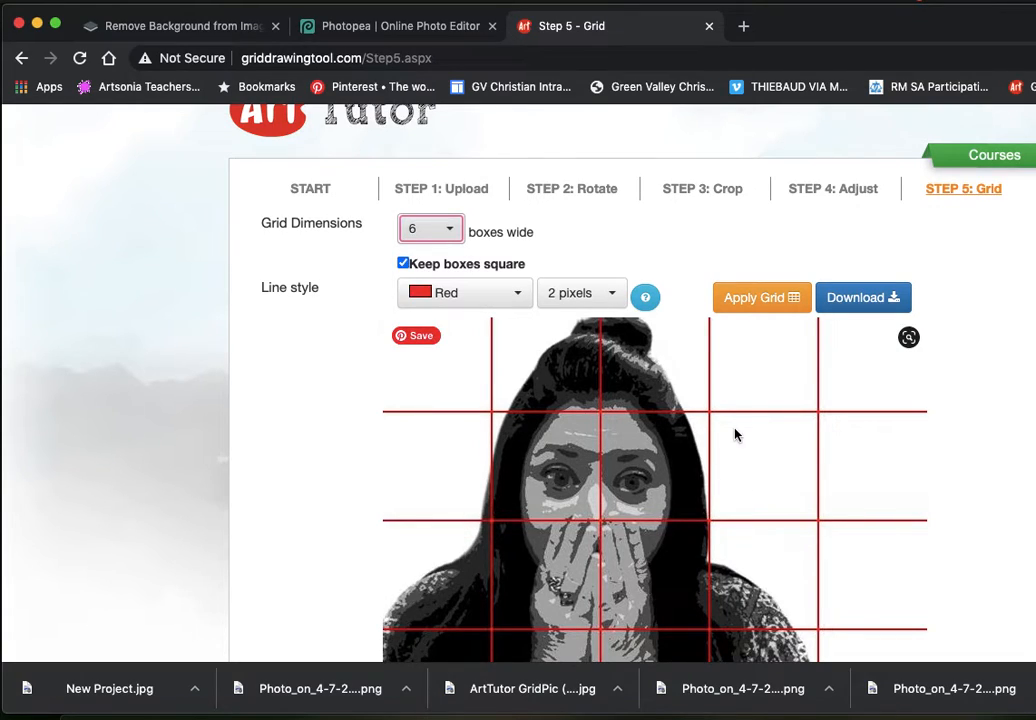
{"action": "scroll", "coordinate": [735, 434], "scroll_direction": "down", "scroll_amount": 2}
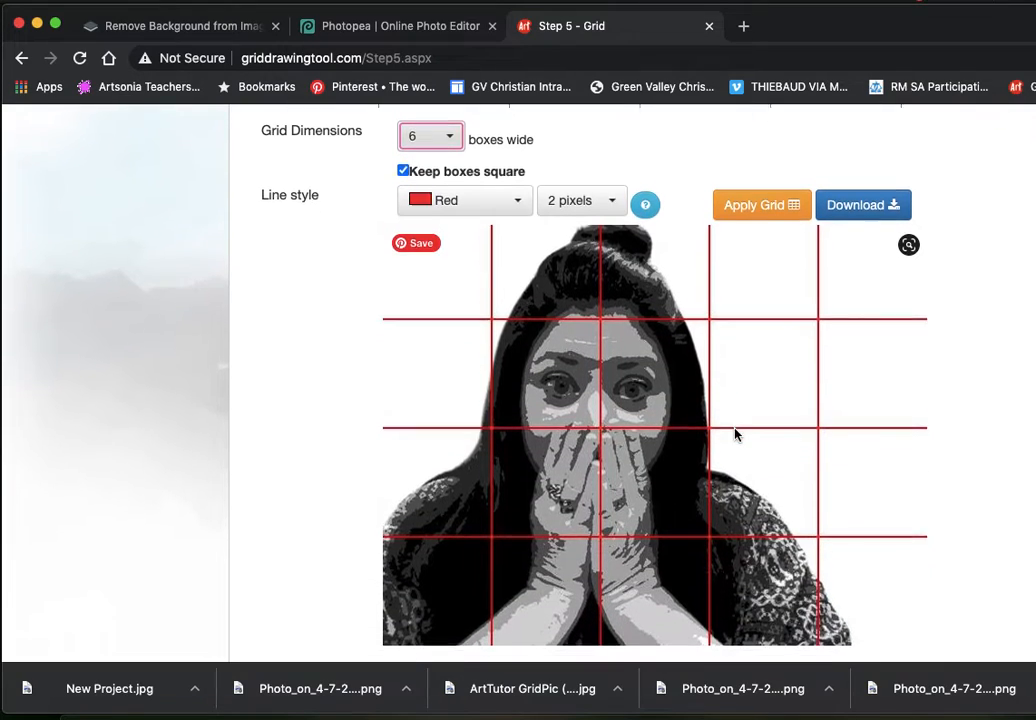
{"action": "scroll", "coordinate": [735, 434], "scroll_direction": "up", "scroll_amount": 1}
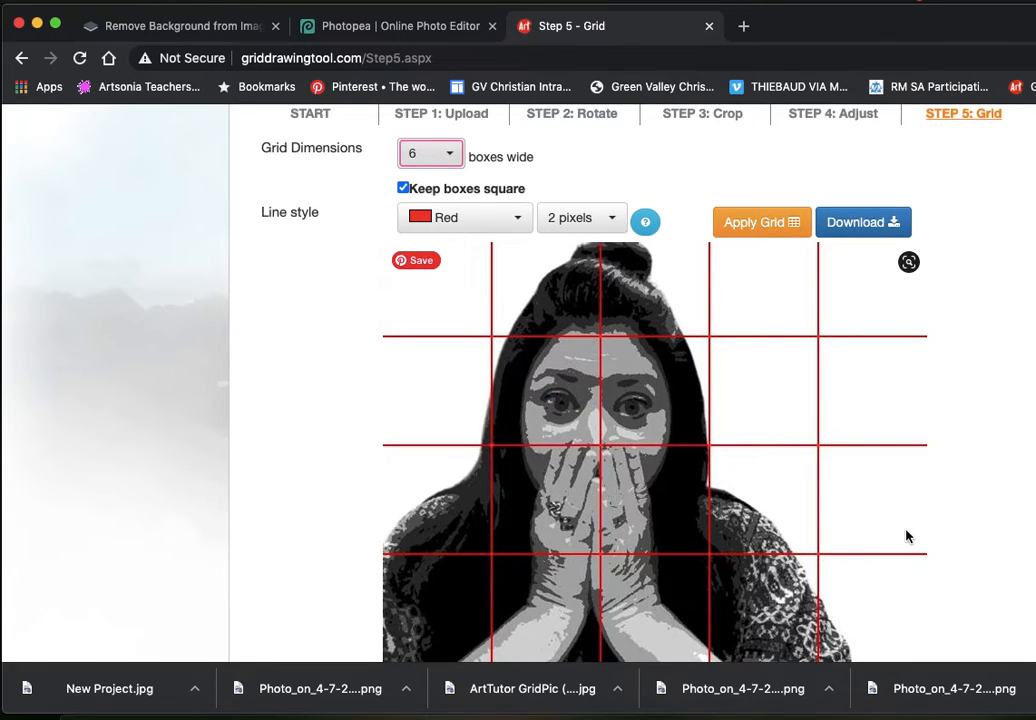
{"action": "scroll", "coordinate": [906, 537], "scroll_direction": "up", "scroll_amount": 1}
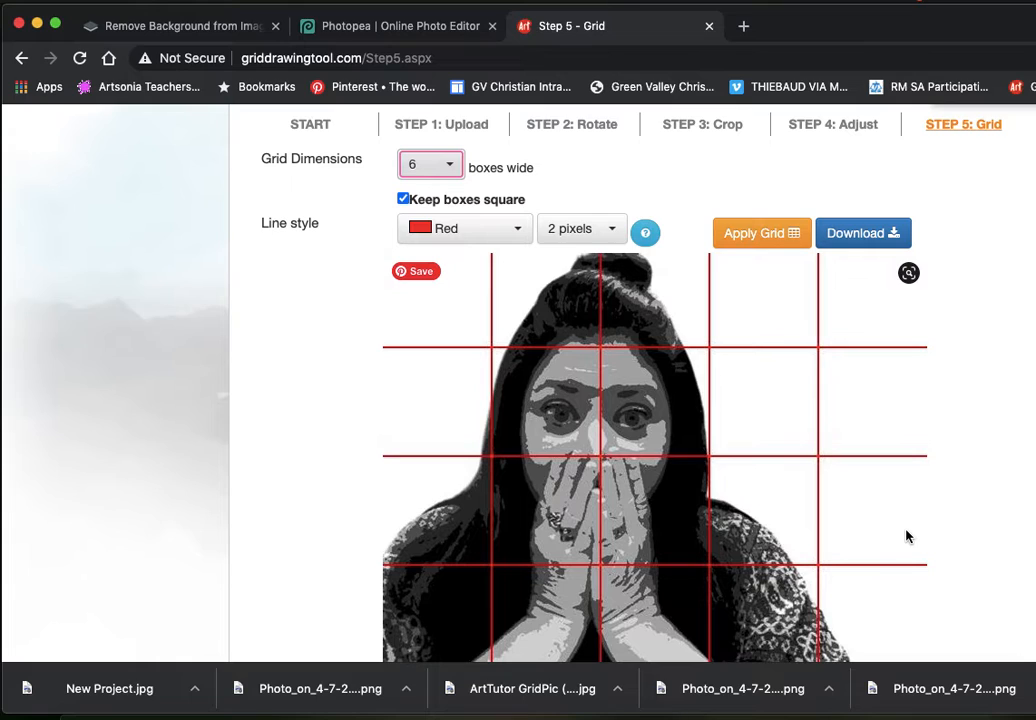
{"action": "left_click", "coordinate": [789, 240]}
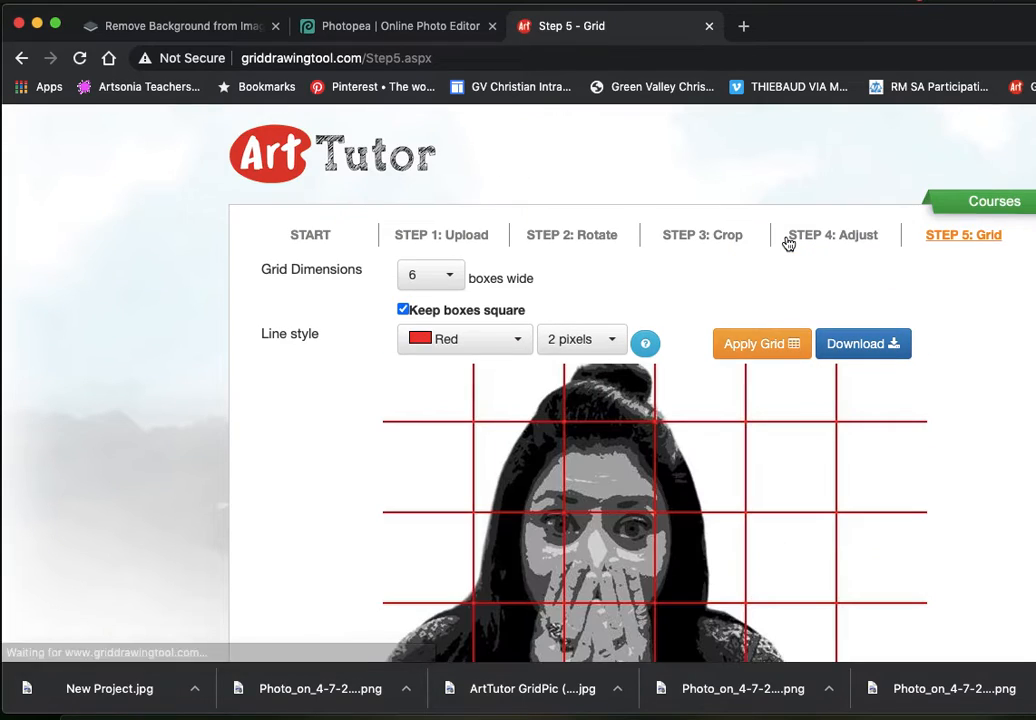
Step: Download the gridded portrait and inspect the downloaded file in an enlarged image viewer window
{"action": "left_click", "coordinate": [871, 346]}
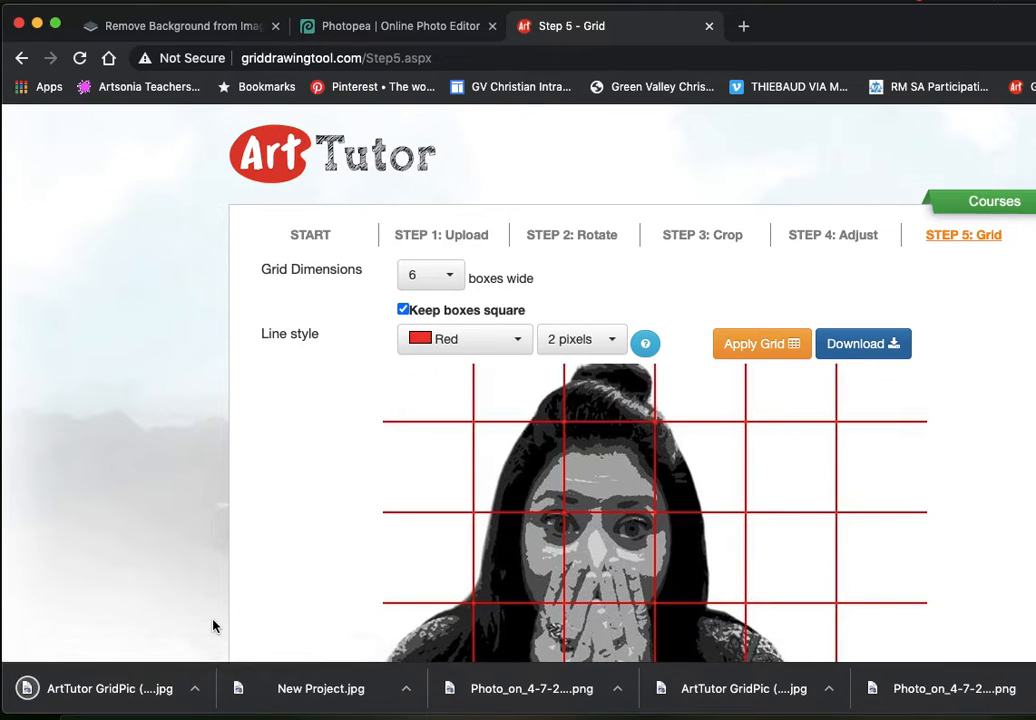
{"action": "left_click", "coordinate": [122, 697]}
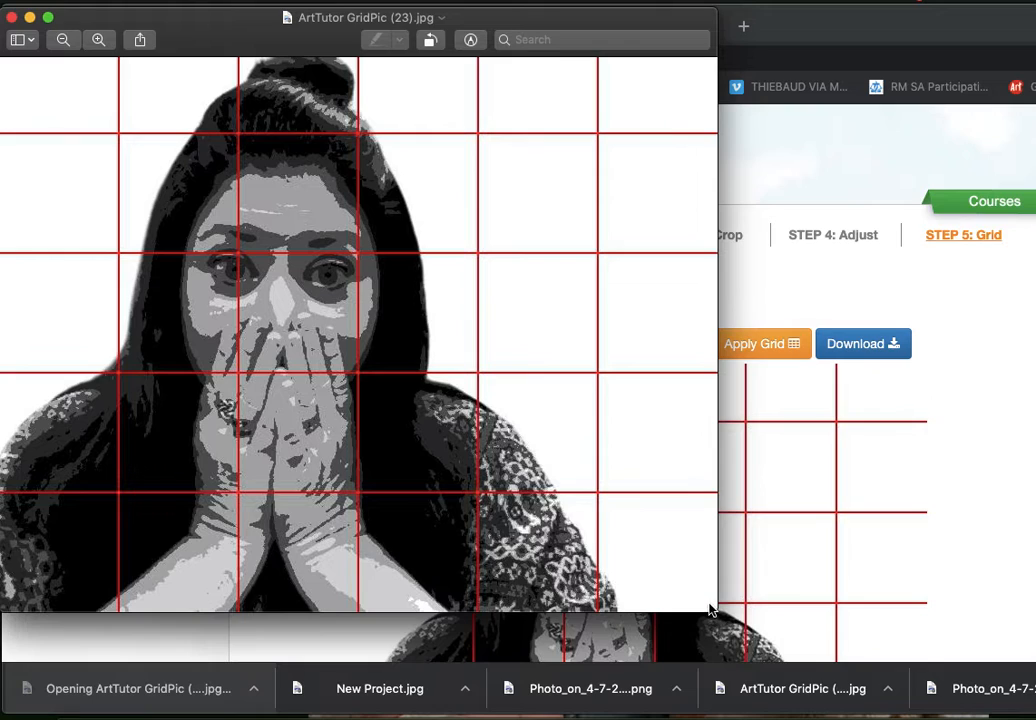
{"action": "left_click_drag", "start_coordinate": [719, 612], "coordinate": [1035, 716]}
{"action": "scroll", "coordinate": [919, 578], "scroll_direction": "down", "scroll_amount": 1}
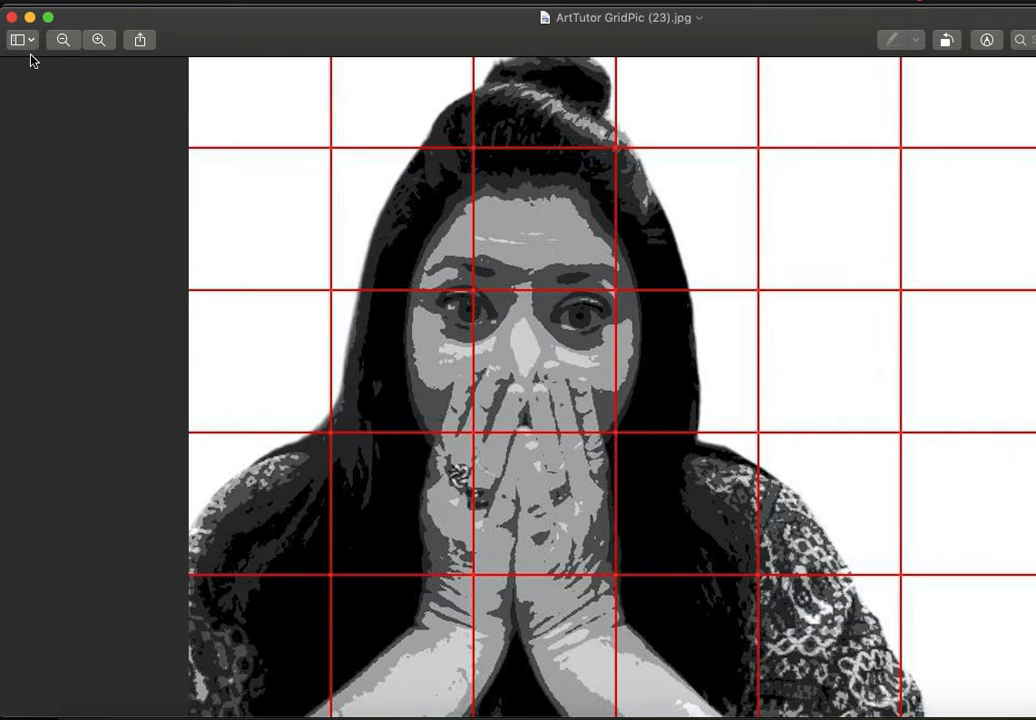
{"action": "left_click", "coordinate": [11, 17]}
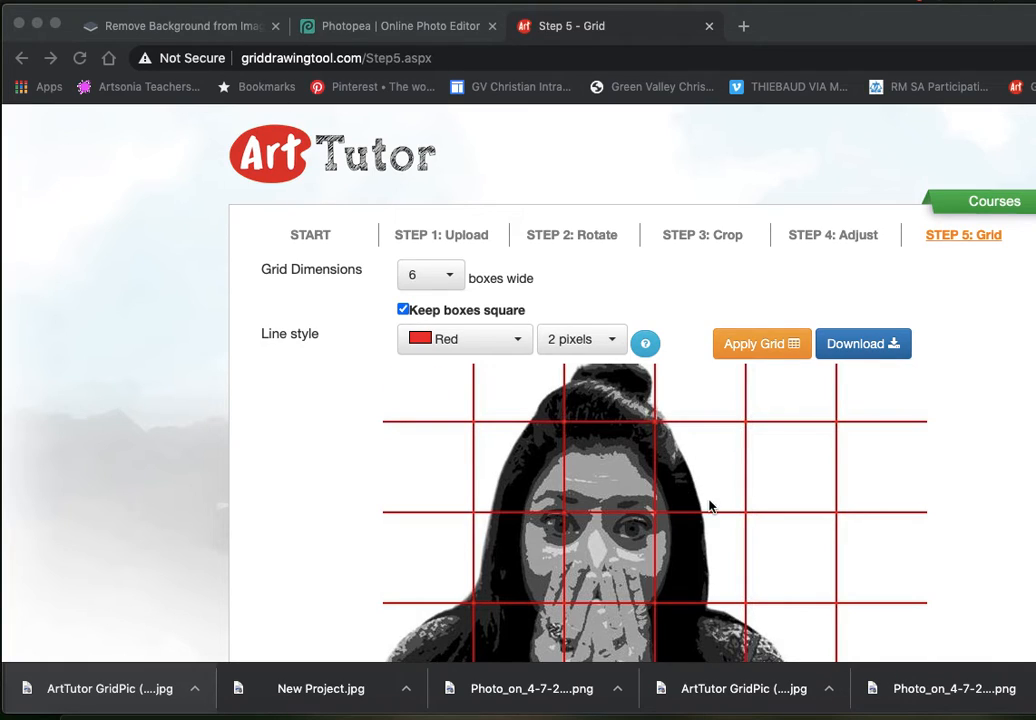
{"action": "left_click", "coordinate": [110, 2]}
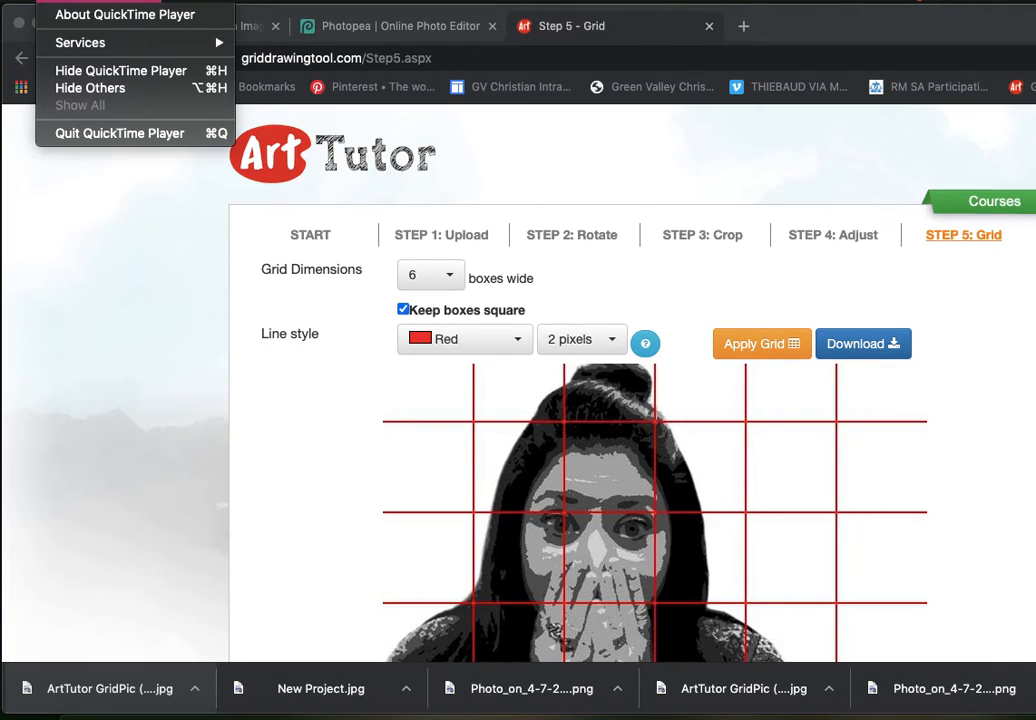
{"action": "left_click", "coordinate": [134, 138]}
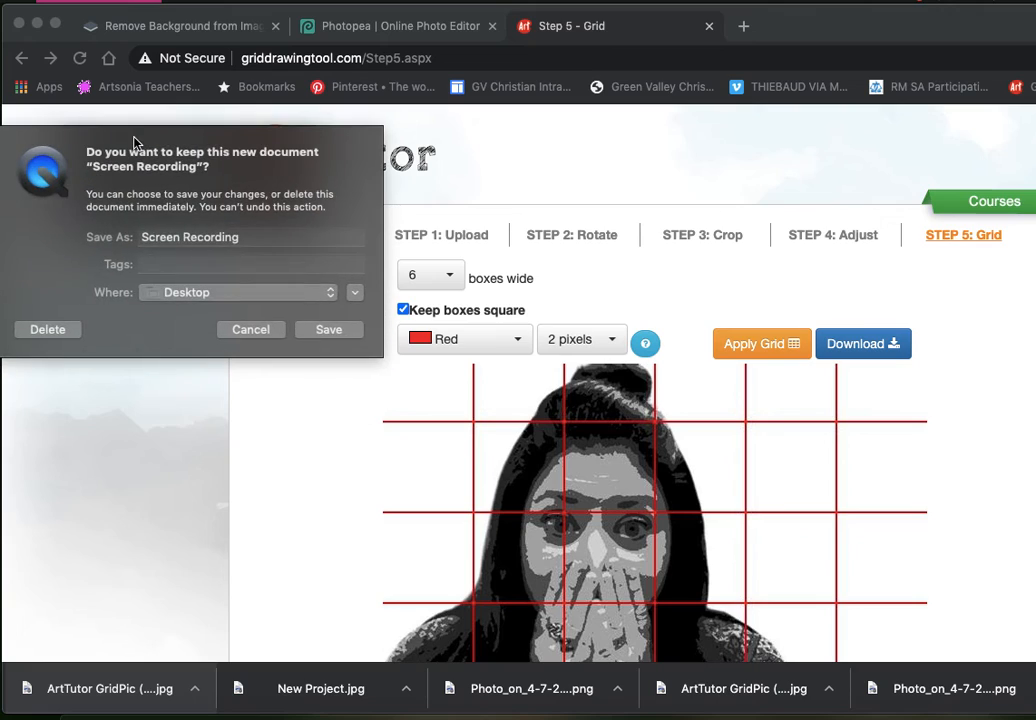